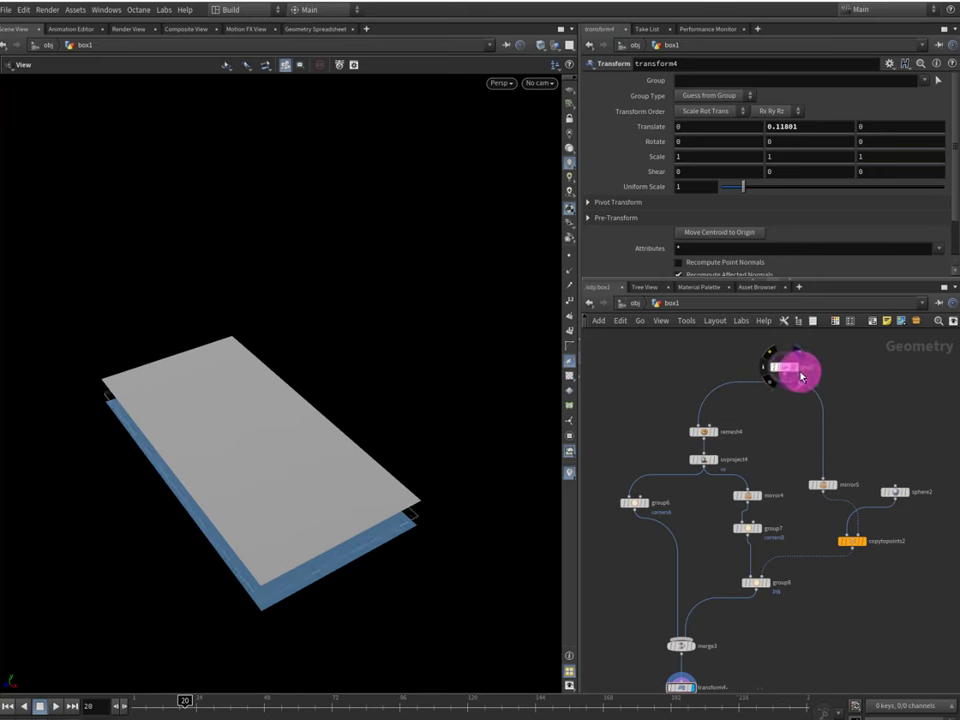
# - Display grid3, remesh4 and uvproject4 in wireframe and examine the grid size, the remesh target size and the UV projection settings
pyautogui.click(800, 375)
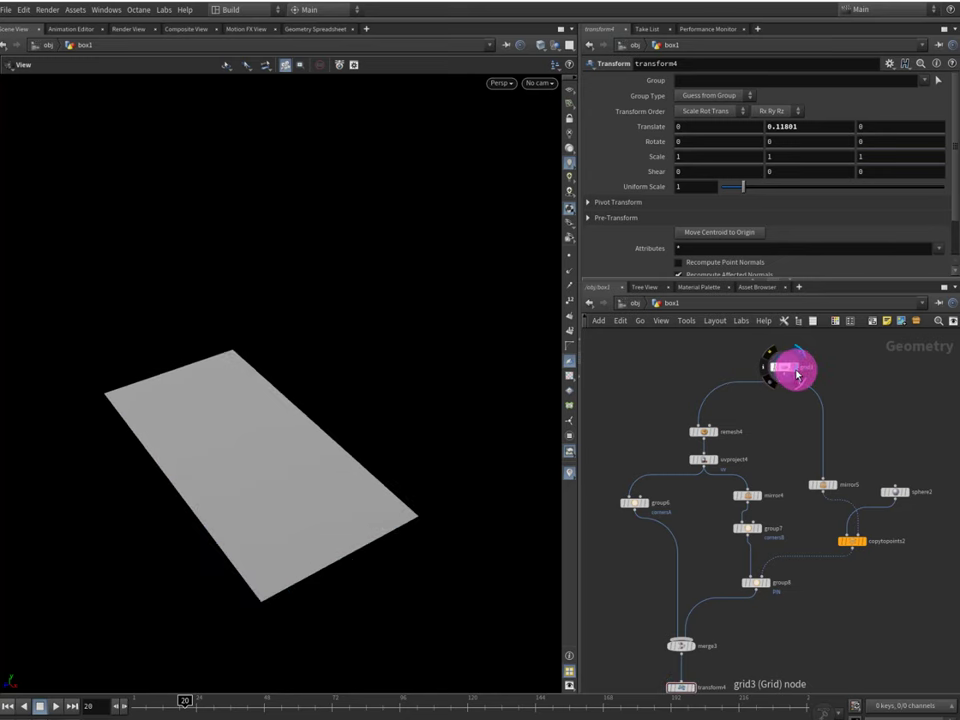
pyautogui.press('w')
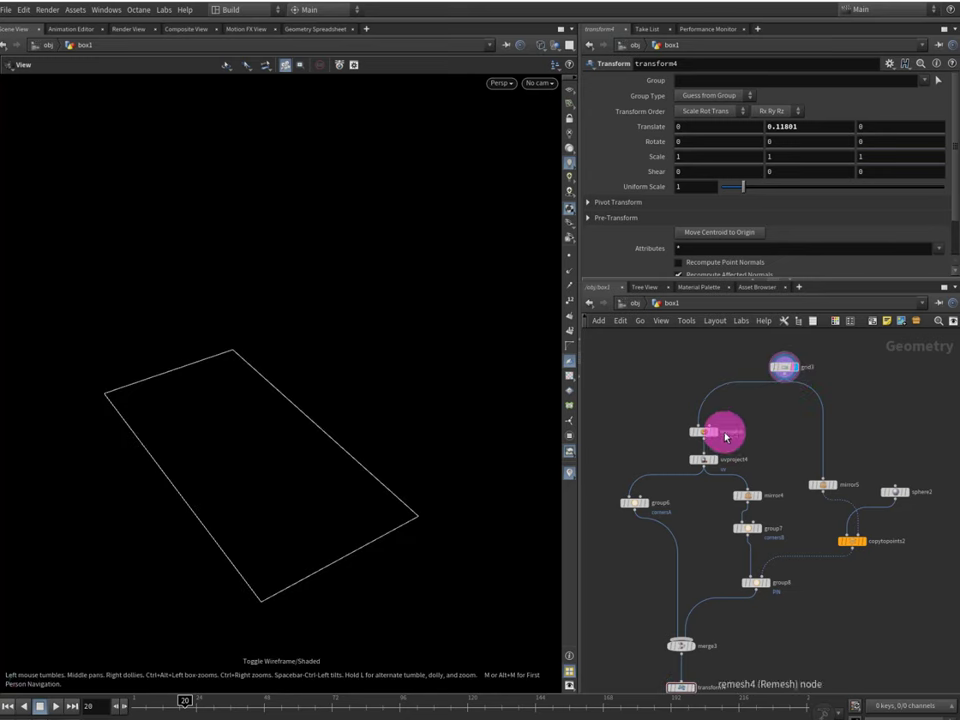
pyautogui.click(713, 437)
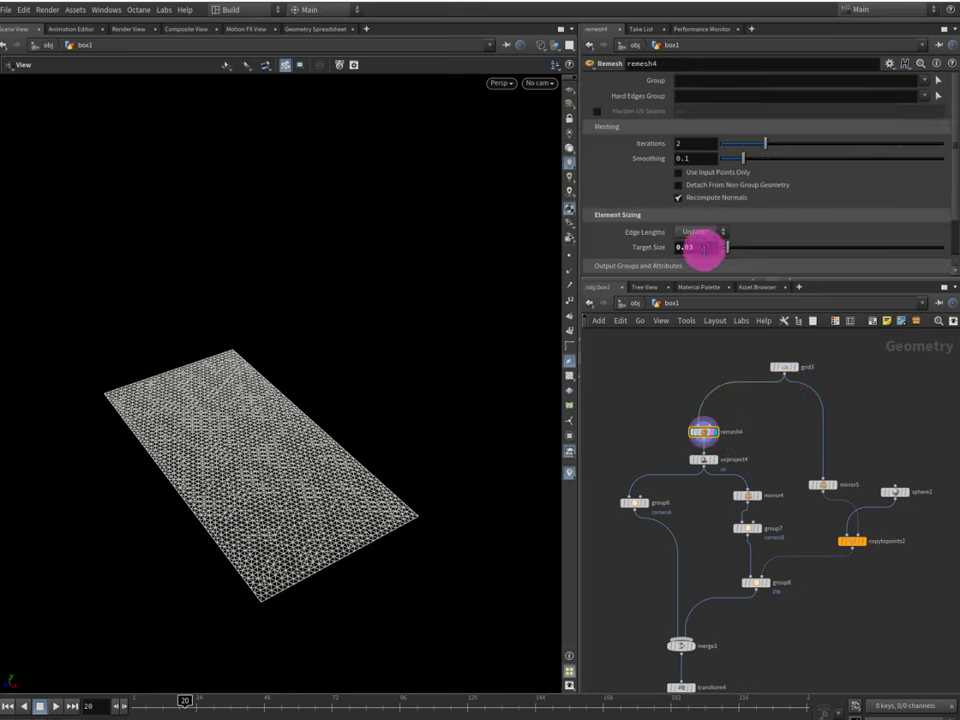
pyautogui.click(784, 367)
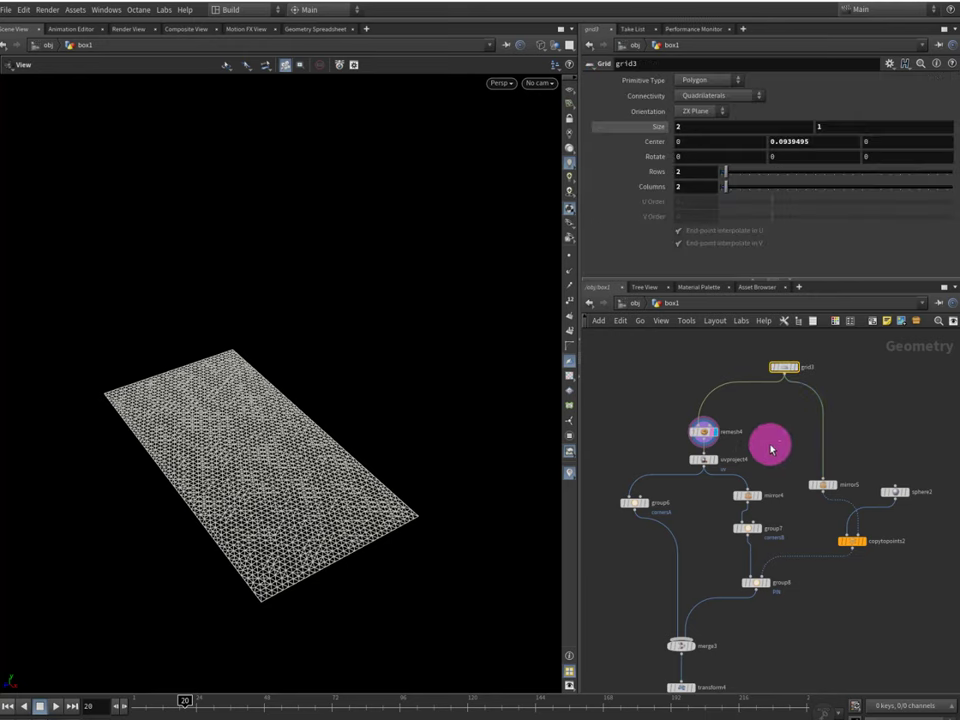
pyautogui.click(705, 460)
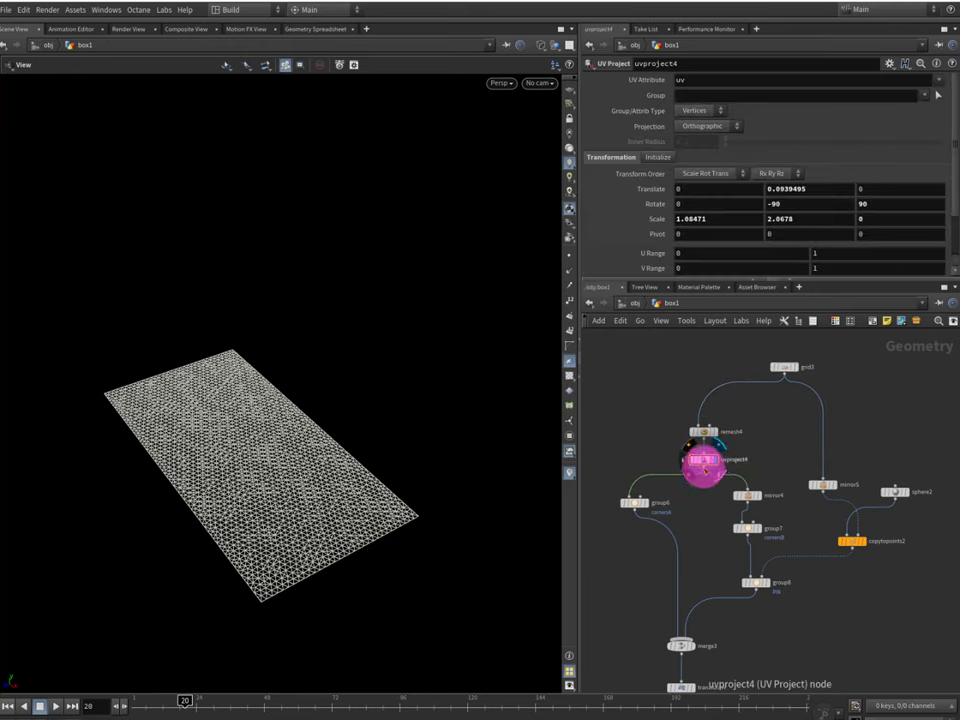
pyautogui.press('Return')
# - Display group6 and examine how its cornersA point group takes the unshared edges of the upper sheet
pyautogui.scroll(2, 681, 486)
pyautogui.moveTo(681, 486); pyautogui.dragTo(703, 418, button='middle')
pyautogui.scroll(2, 703, 418)
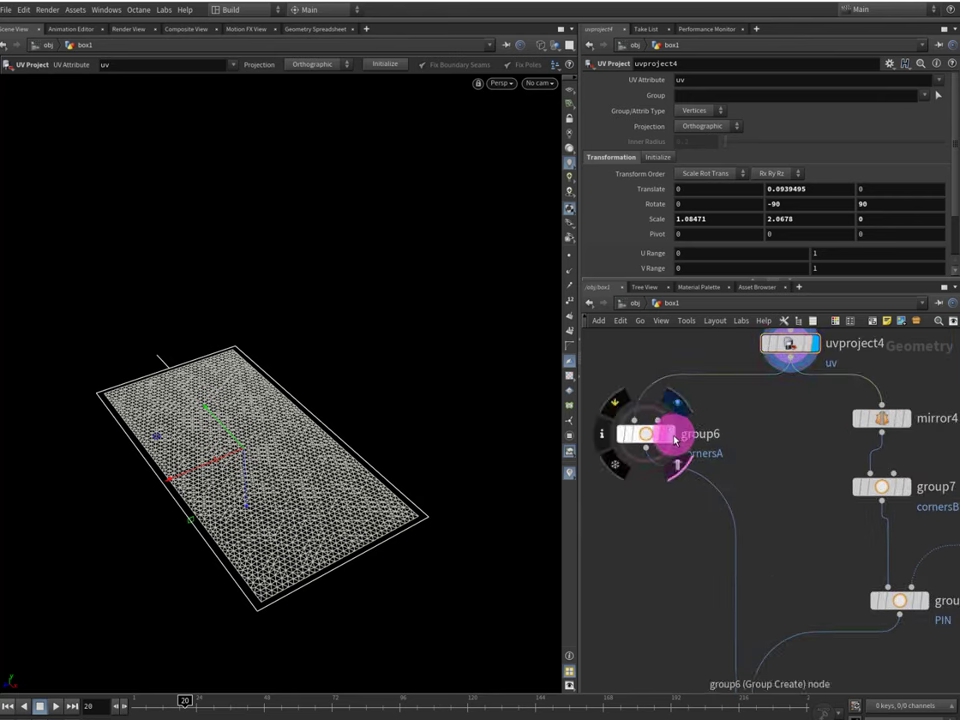
pyautogui.click(666, 434)
pyautogui.click(646, 434)
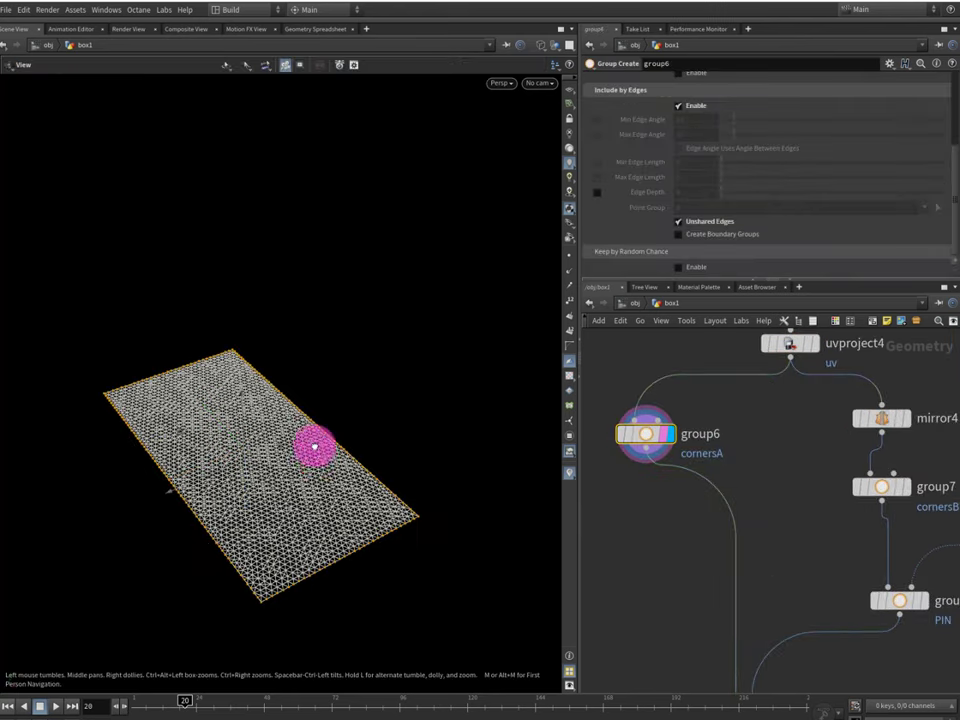
pyautogui.moveTo(315, 452); pyautogui.dragTo(165, 315)
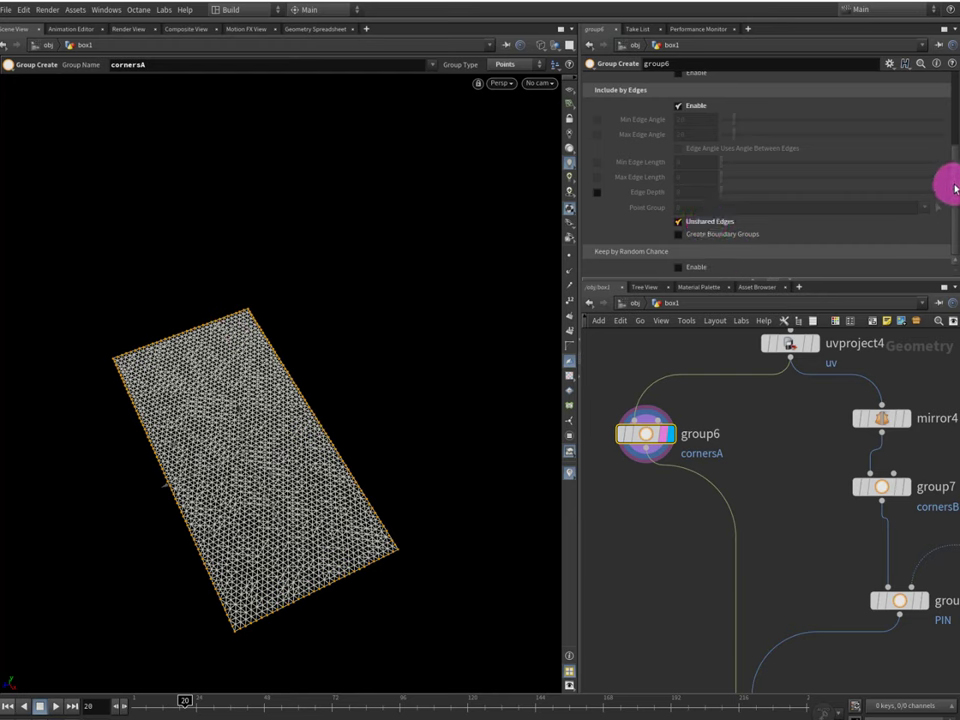
pyautogui.moveTo(949, 180); pyautogui.dragTo(926, 90)
pyautogui.moveTo(789, 437); pyautogui.dragTo(698, 463, button='middle')
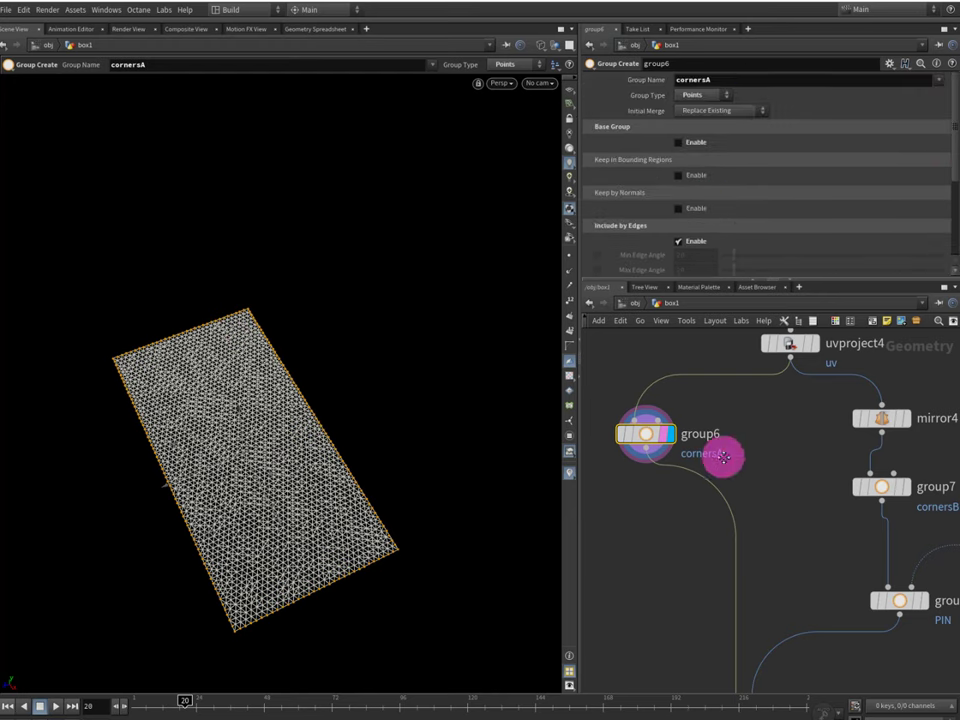
# - Display mirror4 and group7 and examine the mirrored lower sheet and its cornersB edge point group
pyautogui.click(815, 445)
pyautogui.click(816, 447)
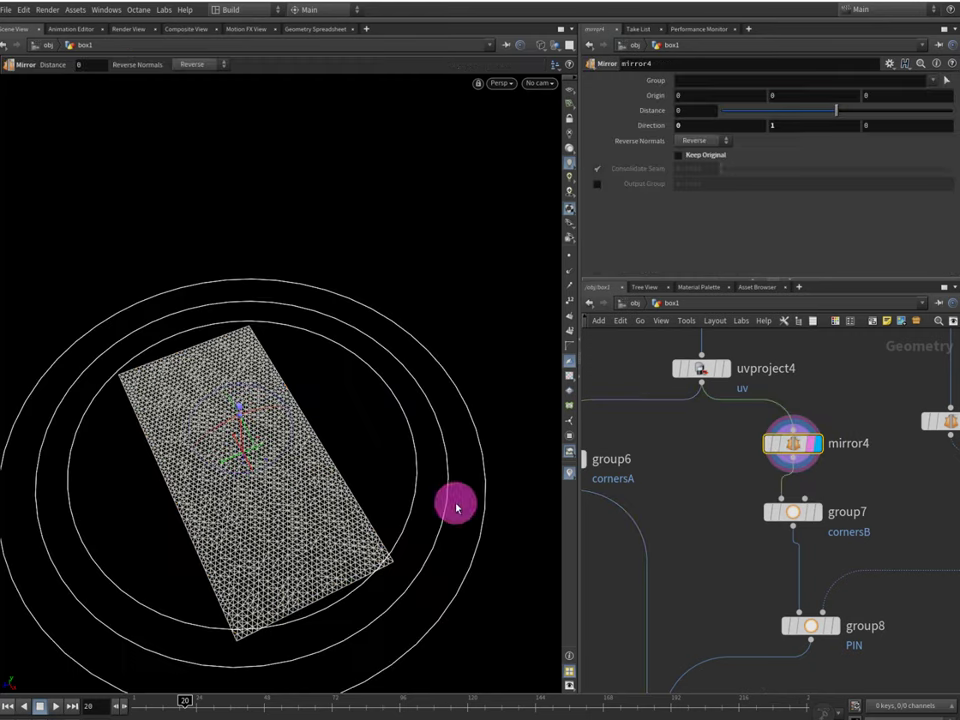
pyautogui.moveTo(330, 494)
pyautogui.keyDown('alt'); pyautogui.mouseDown()
pyautogui.moveTo(296, 470)
pyautogui.moveTo(335, 443)
pyautogui.moveTo(302, 450)
pyautogui.moveTo(403, 446)
pyautogui.mouseUp(); pyautogui.keyUp('alt')
pyautogui.press('w')
pyautogui.click(817, 515)
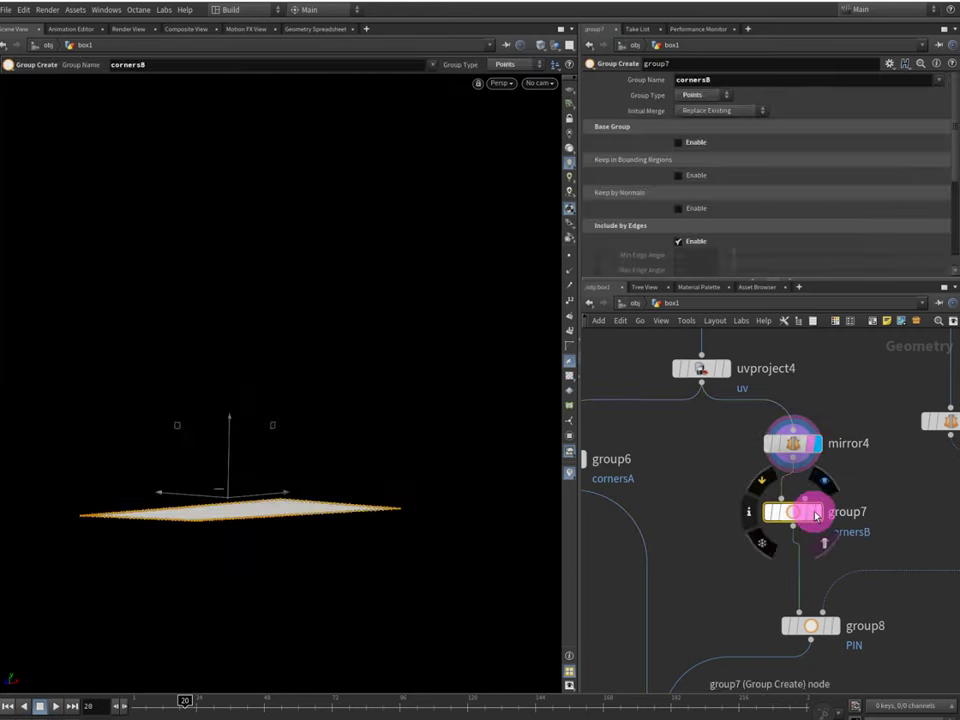
pyautogui.press('Escape')
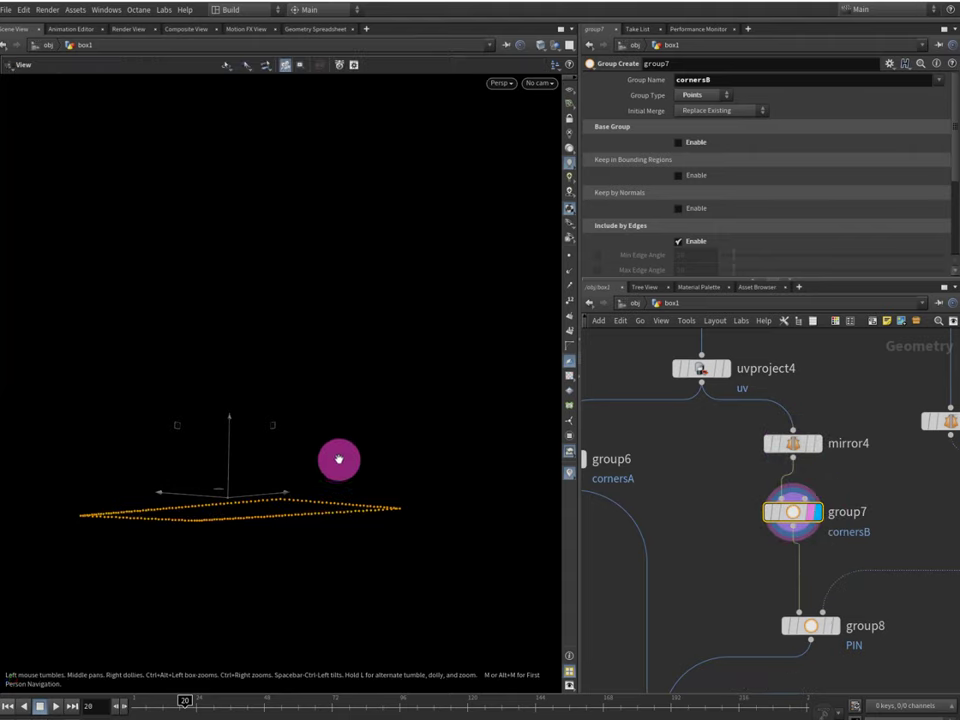
pyautogui.moveTo(336, 459); pyautogui.dragTo(307, 536)
# - Display mirror5 and copytopoints2 and examine the spheres copied onto the corners of the mirrored grid
pyautogui.moveTo(883, 488); pyautogui.dragTo(774, 452, button='middle')
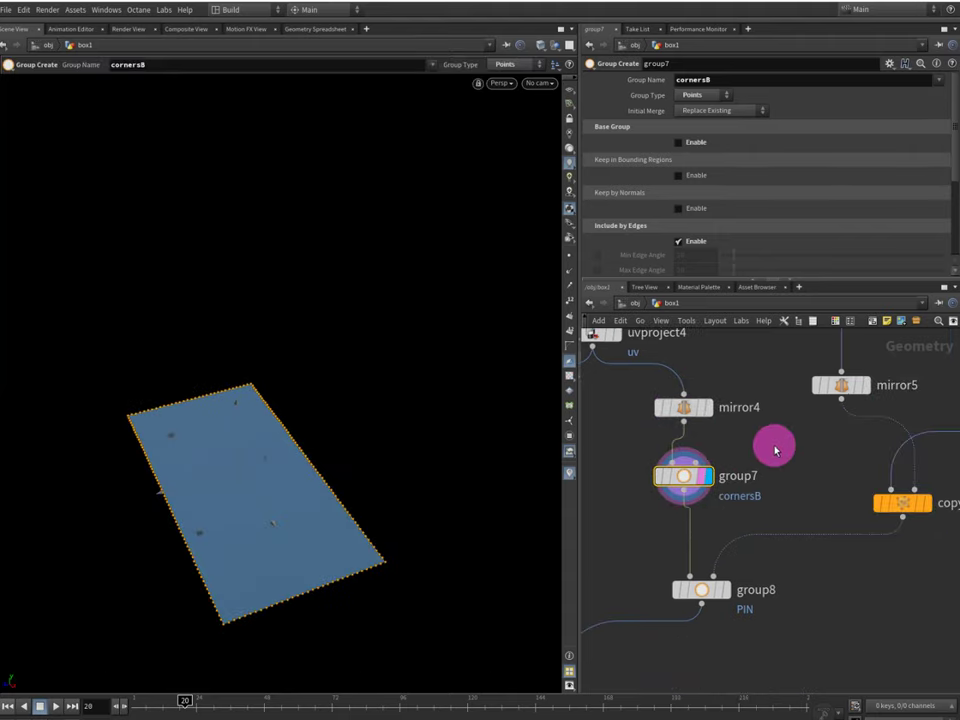
pyautogui.moveTo(753, 503); pyautogui.dragTo(788, 447, button='middle')
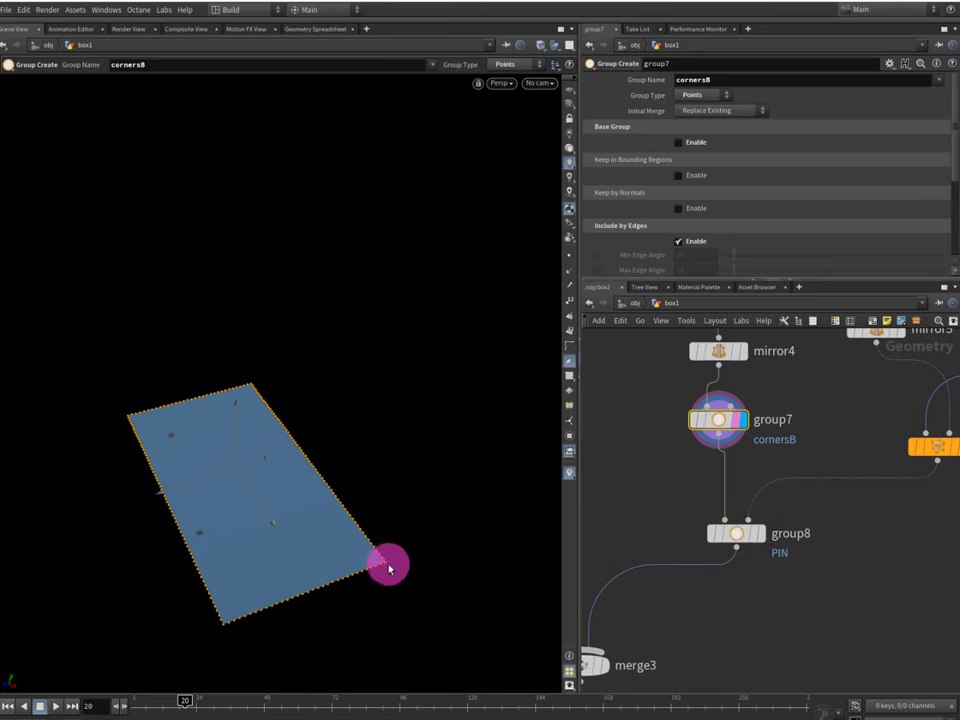
pyautogui.moveTo(817, 367); pyautogui.dragTo(784, 444, button='middle')
pyautogui.moveTo(840, 350); pyautogui.dragTo(760, 533, button='middle')
pyautogui.moveTo(788, 478); pyautogui.dragTo(831, 496, button='middle')
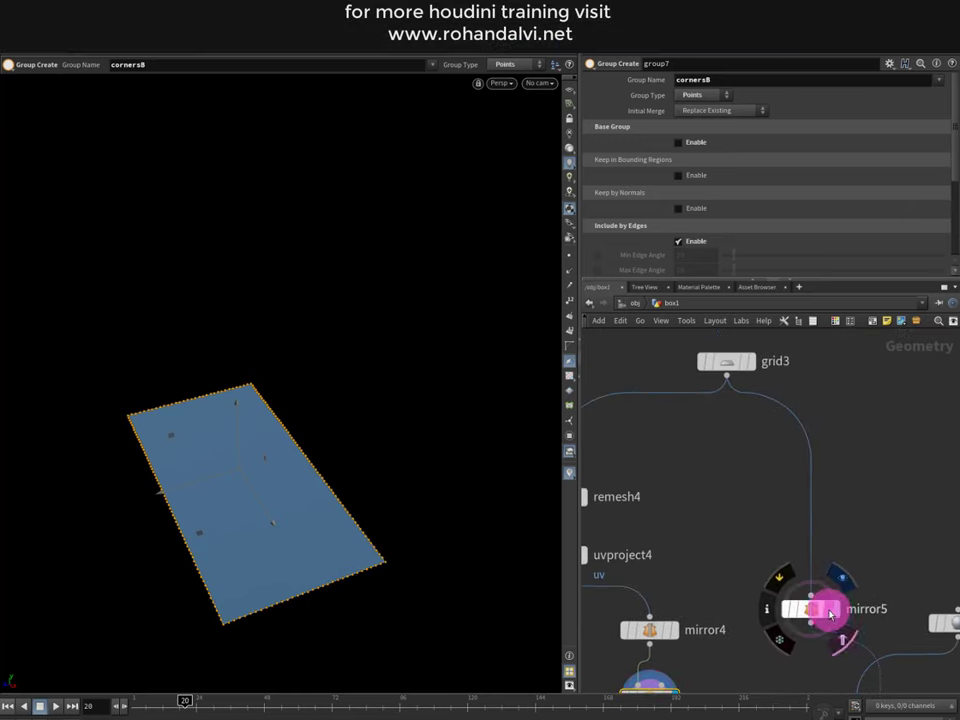
pyautogui.click(824, 612)
pyautogui.click(836, 611)
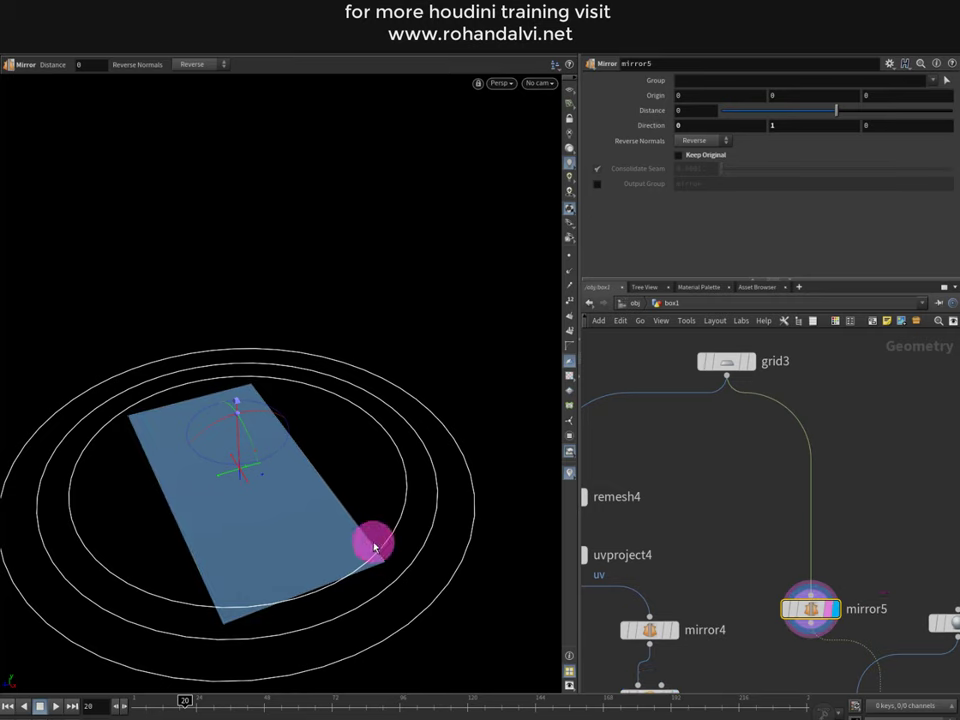
pyautogui.moveTo(795, 408); pyautogui.dragTo(728, 185, button='middle')
pyautogui.click(826, 508)
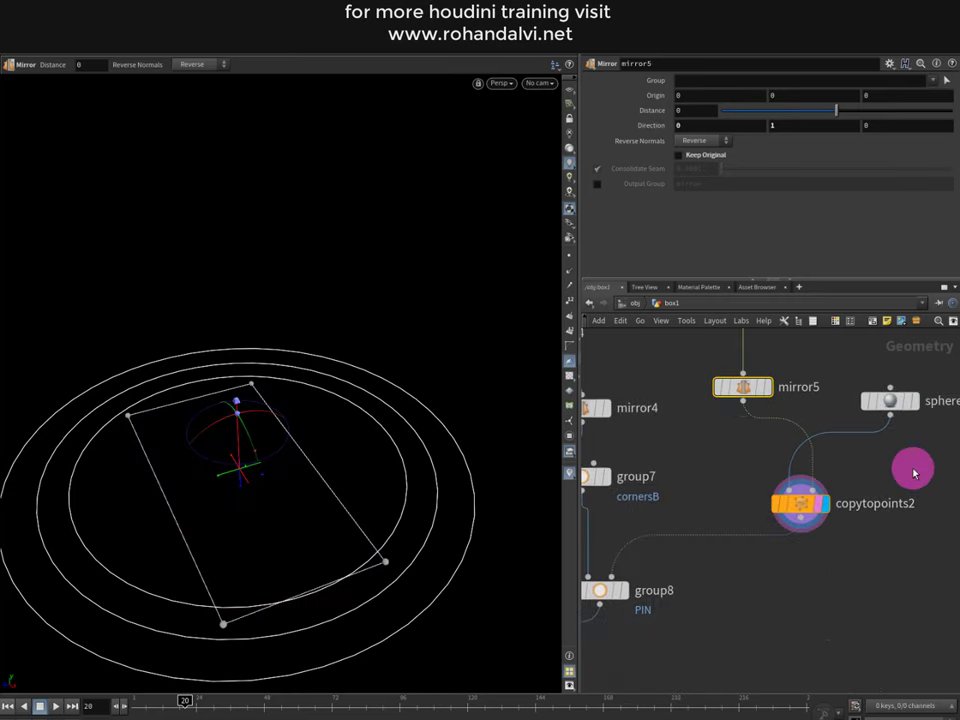
pyautogui.moveTo(921, 467); pyautogui.dragTo(720, 574)
pyautogui.moveTo(699, 579); pyautogui.dragTo(830, 507, button='middle')
# - Display group8 in wireframe and examine its PIN point group, bounded by the corner spheres
pyautogui.click(752, 519)
pyautogui.click(378, 567)
pyautogui.press('w')
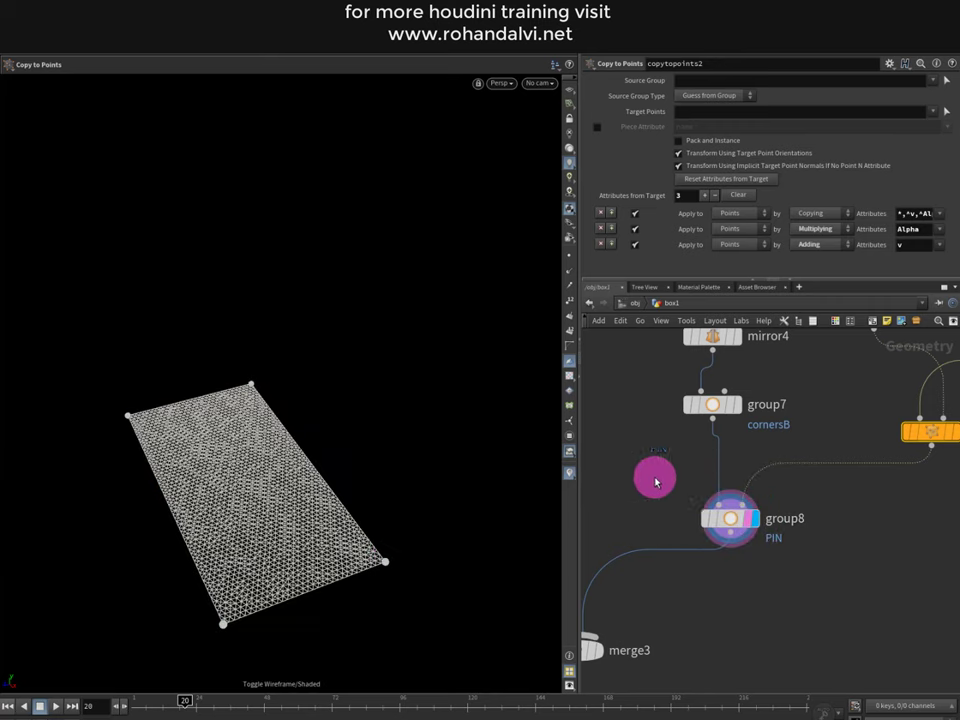
pyautogui.moveTo(645, 482); pyautogui.dragTo(790, 573)
pyautogui.moveTo(608, 660); pyautogui.dragTo(758, 553, button='middle')
# - Display merge3 and transform4 and examine the merged sheets and their vertical translation
pyautogui.click(752, 549)
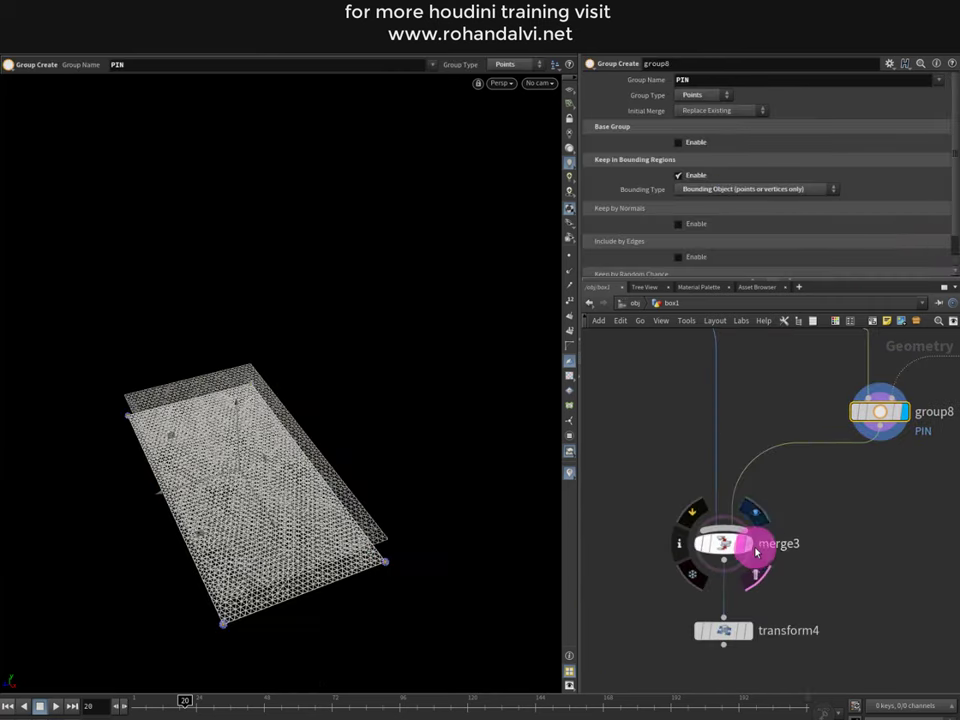
pyautogui.click(724, 548)
pyautogui.keyDown('alt'); pyautogui.moveTo(418, 566); pyautogui.dragTo(425, 543); pyautogui.keyUp('alt')
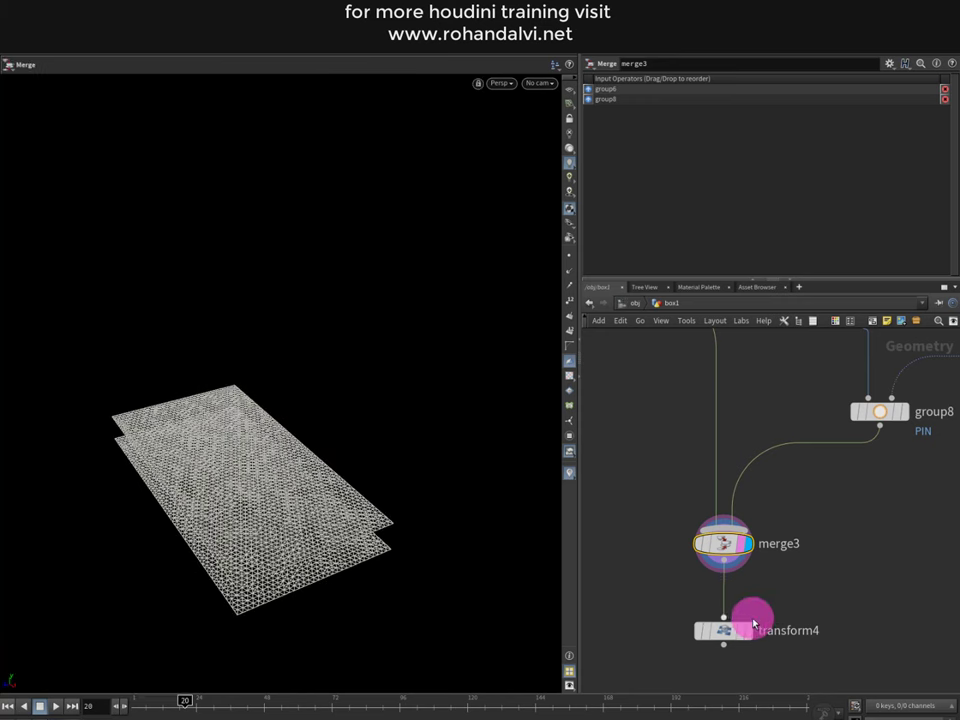
pyautogui.click(744, 630)
pyautogui.click(722, 630)
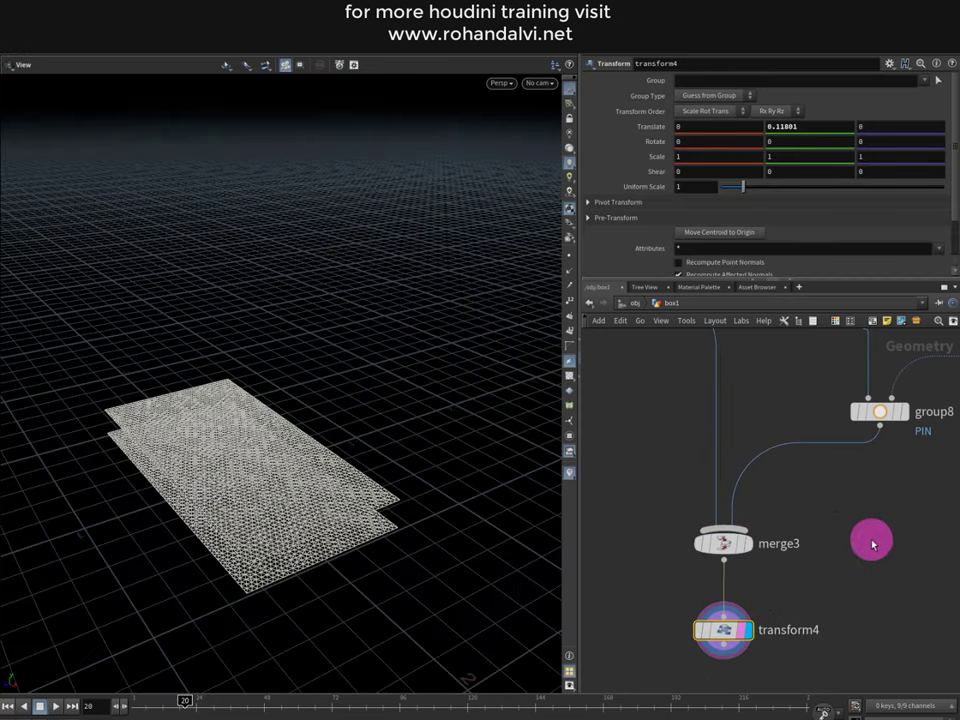
# - Add a Vellum Configure Balloon setup after transform4, setting the pressure constraint's stretch stiffness to 6 × 10 and rest length scale to 10
pyautogui.moveTo(872, 542); pyautogui.dragTo(869, 375, button='middle')
pyautogui.press('Tab')
pyautogui.write('ba')
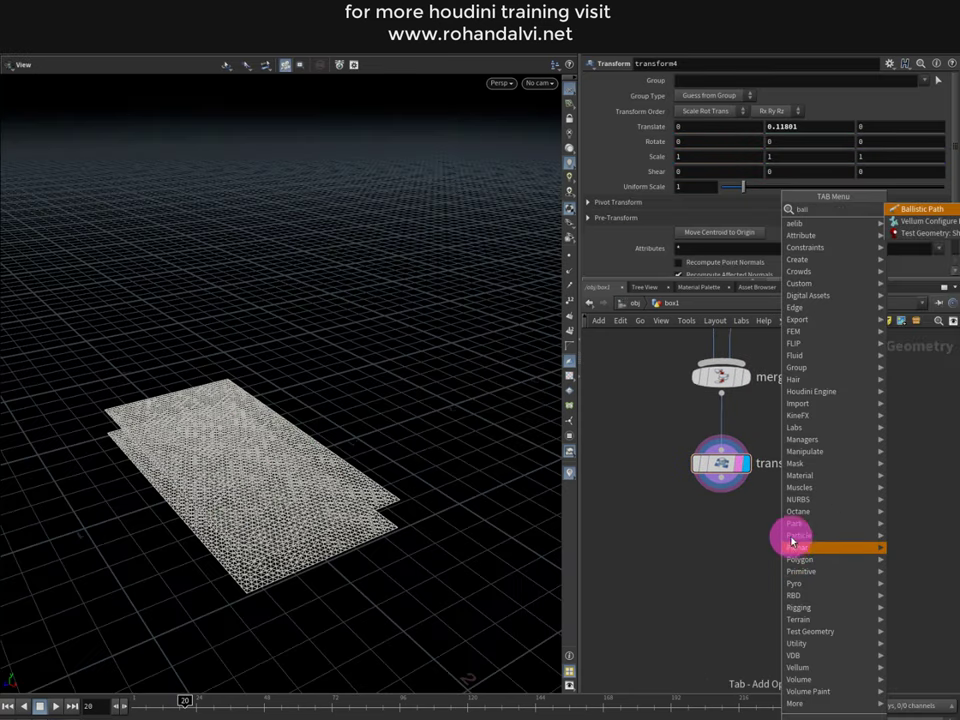
pyautogui.click(930, 220)
pyautogui.click(745, 466)
pyautogui.click(834, 141)
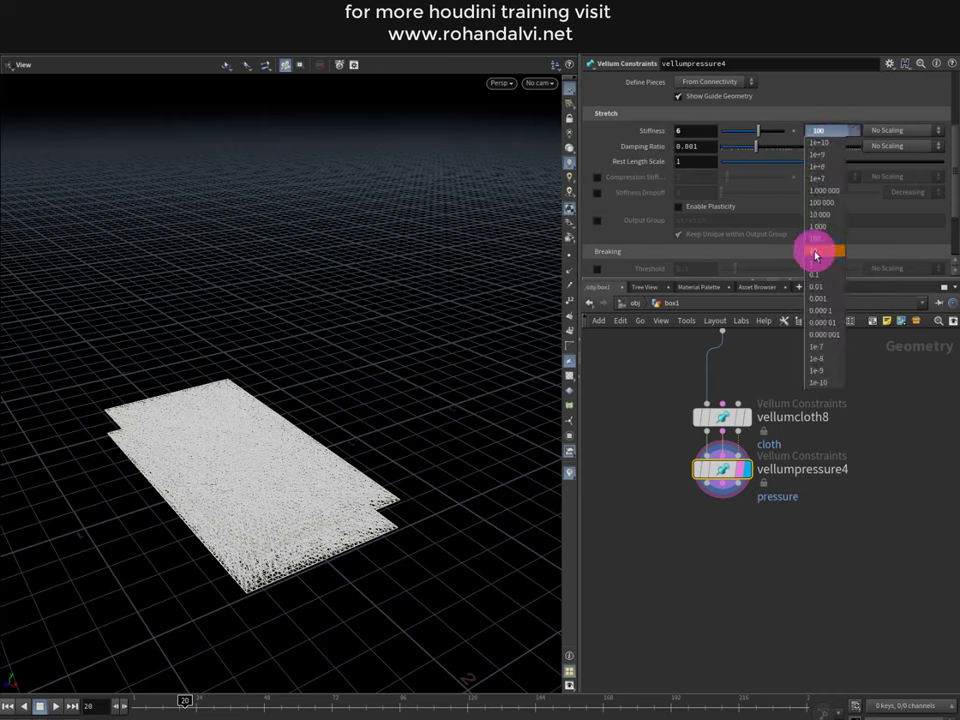
pyautogui.click(816, 251)
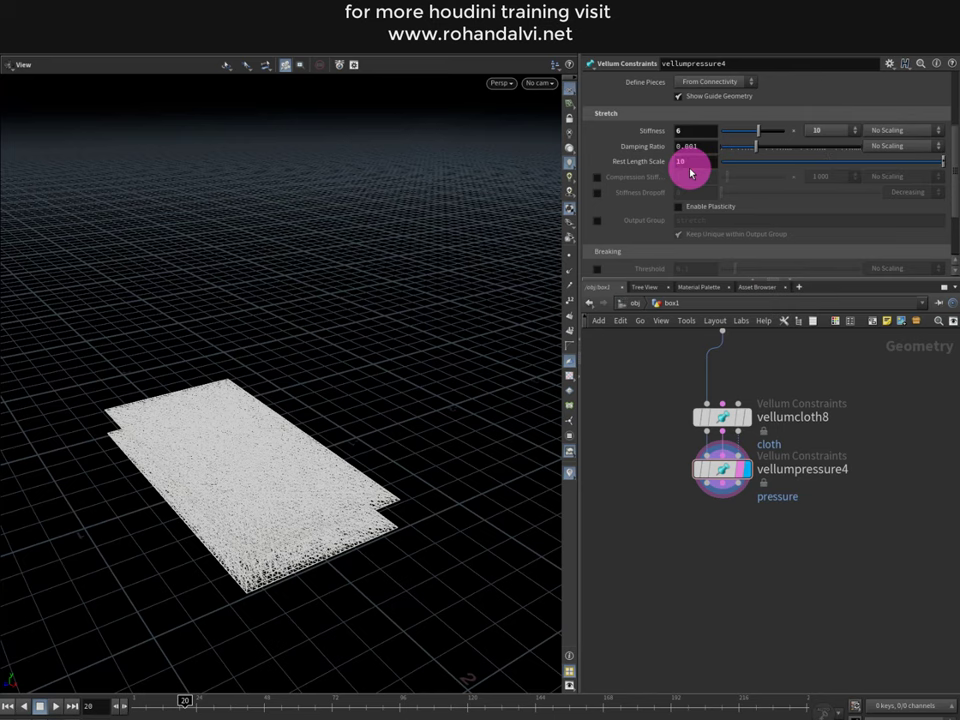
# - Add a Vellum Constraints node connected below vellumpressure4
pyautogui.click(690, 564)
pyautogui.press('Tab')
pyautogui.write('cons')
pyautogui.click(852, 233)
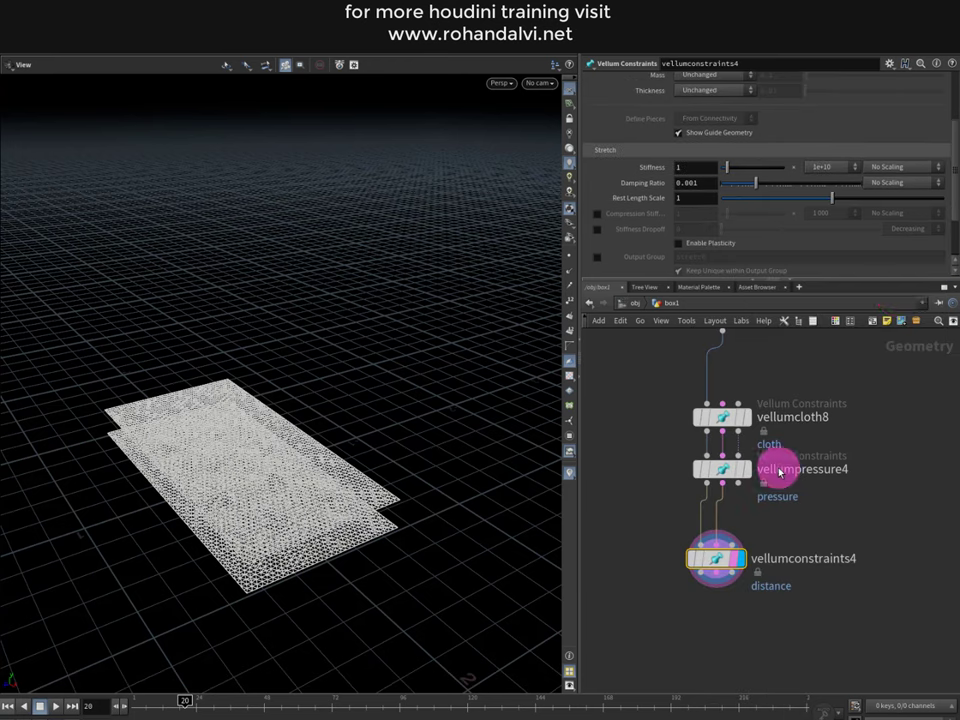
# - Set vellumconstraints4 to Weld Points, with point group cornersA and target point group cornersB
pyautogui.scroll(3, 950, 205)
pyautogui.click(729, 78)
pyautogui.click(705, 196)
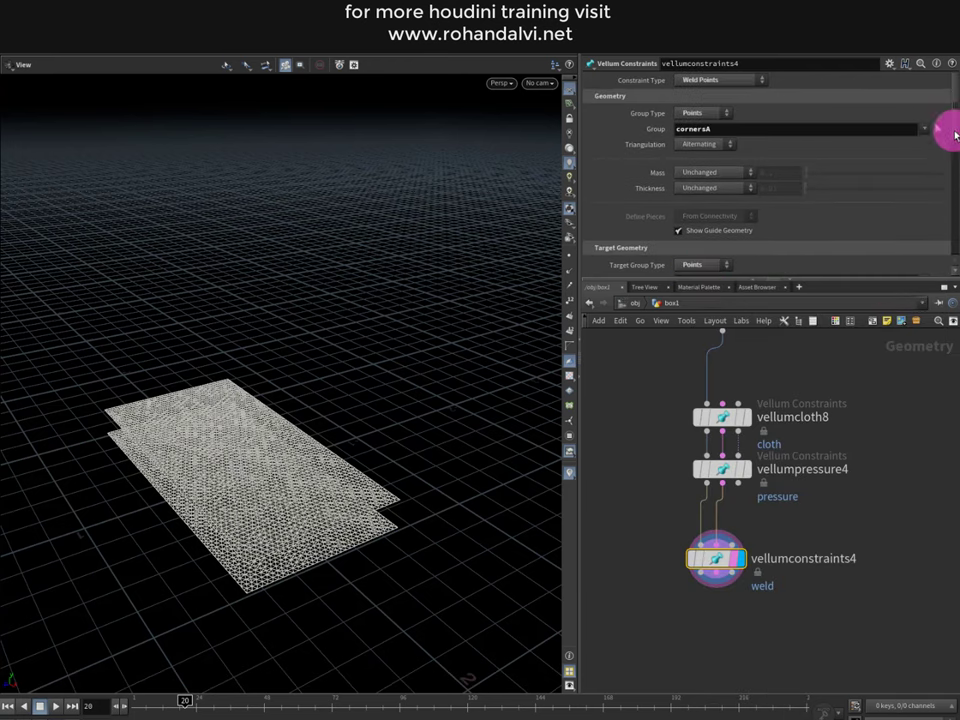
pyautogui.scroll(-3, 931, 173)
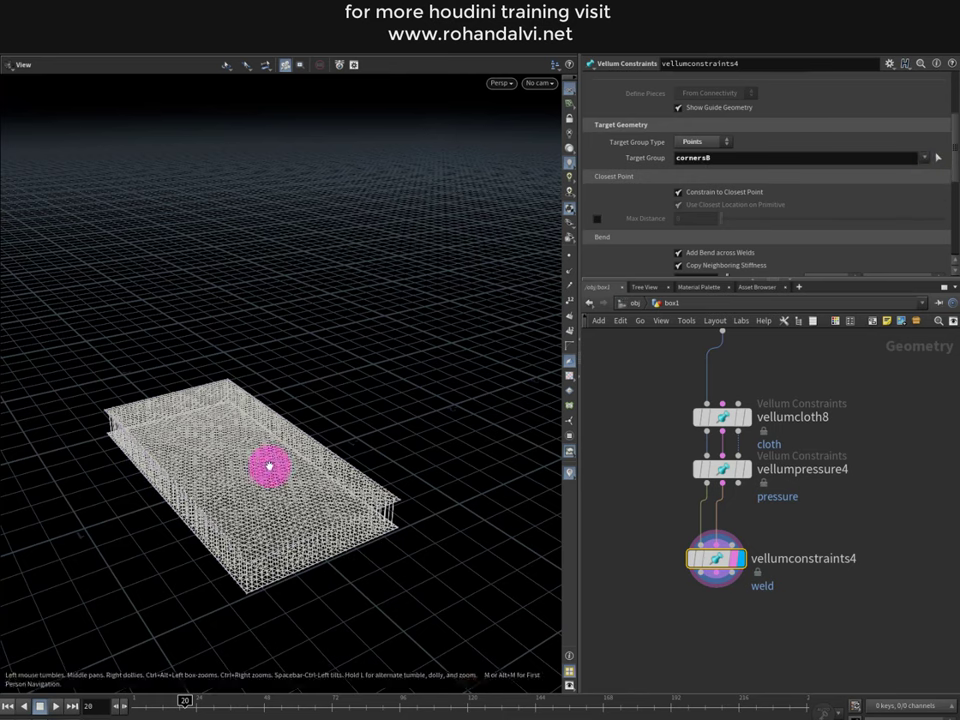
pyautogui.click(938, 200)
# - Add a second Vellum Constraints node connected below the weld constraint and display it
pyautogui.press('Tab')
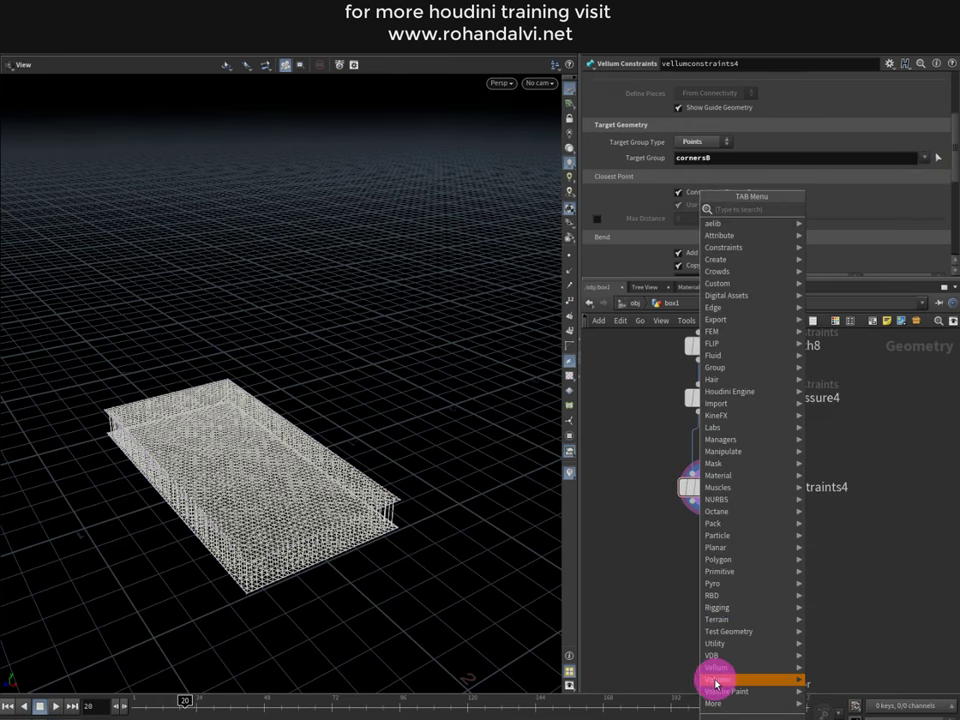
pyautogui.write('cons')
pyautogui.press('Return')
pyautogui.click(703, 592)
pyautogui.click(725, 592)
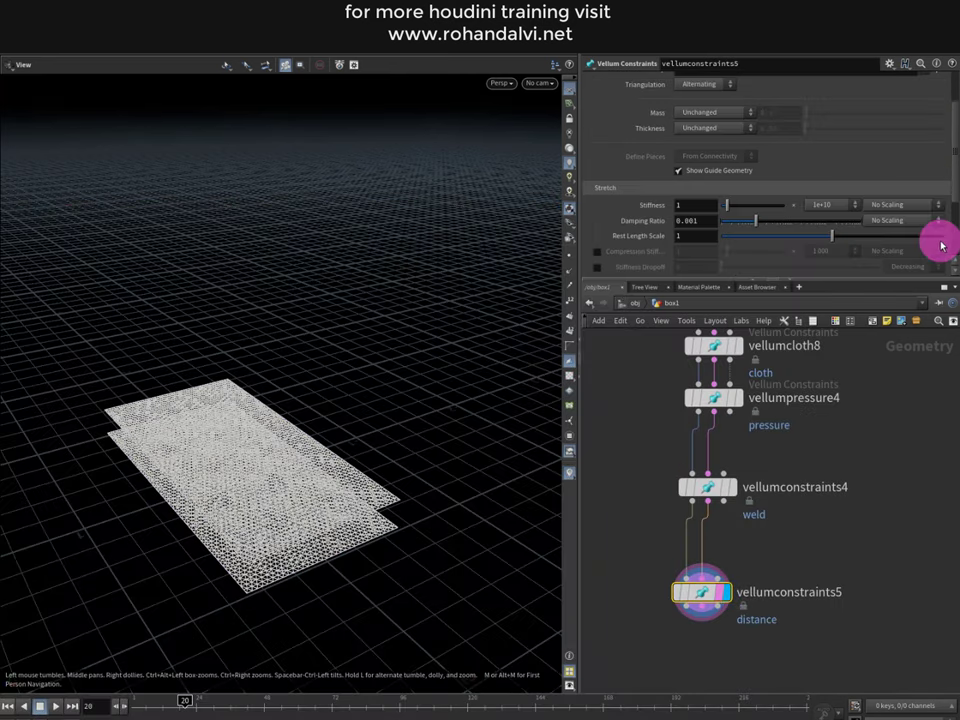
# - Set vellumconstraints5 to Pin to Target, using the point group PIN and the Soft pin type
pyautogui.moveTo(953, 190); pyautogui.dragTo(953, 130)
pyautogui.click(720, 80)
pyautogui.click(706, 164)
pyautogui.click(707, 114)
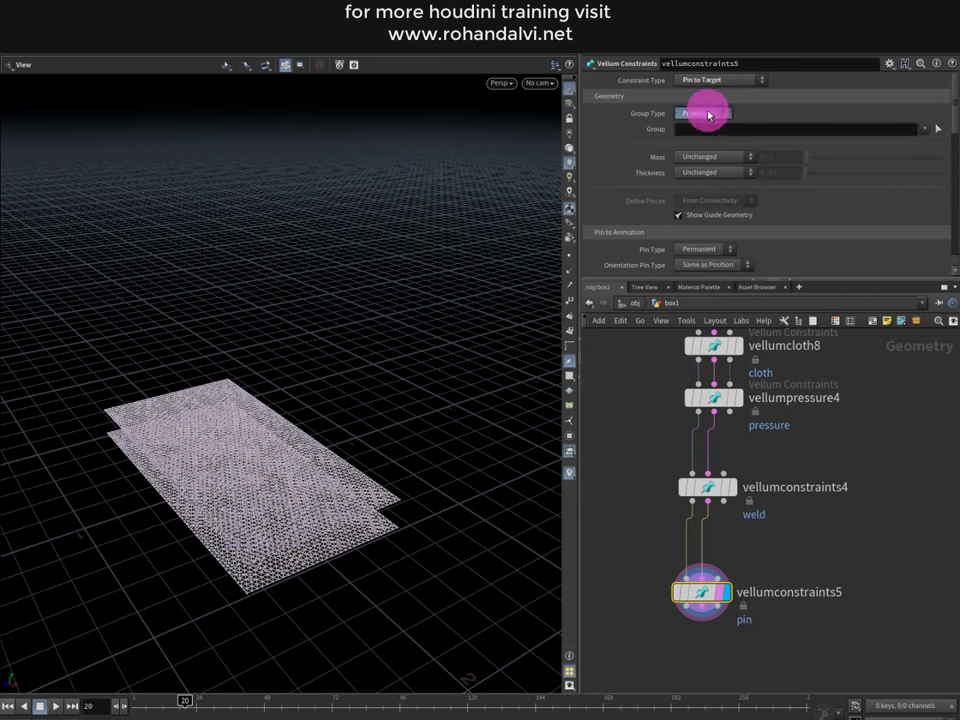
pyautogui.click(692, 137)
pyautogui.click(931, 144)
pyautogui.click(358, 518)
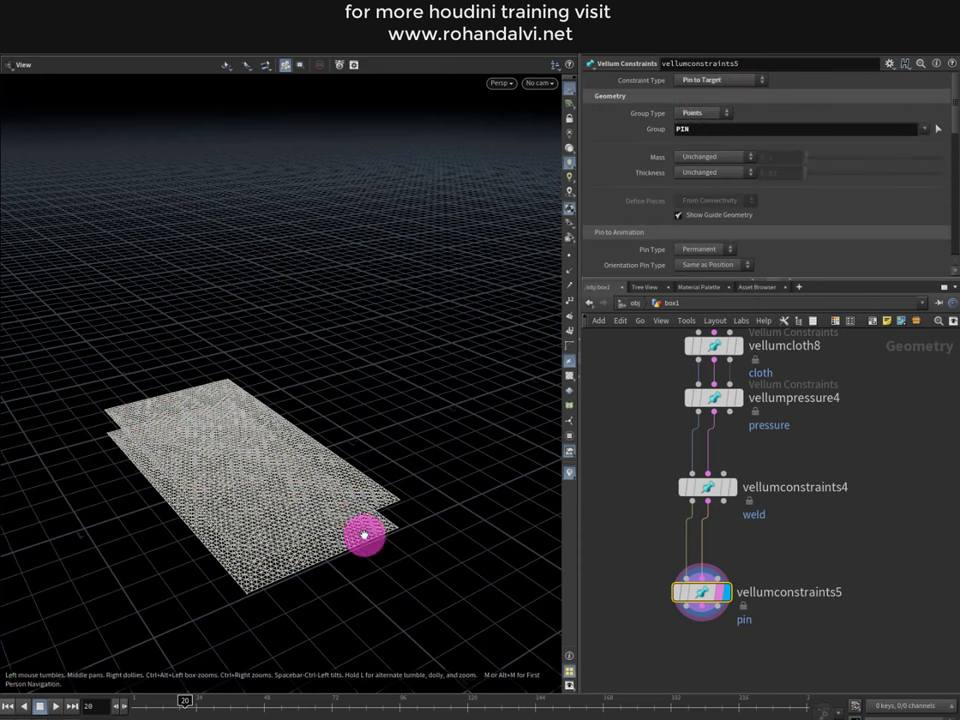
pyautogui.click(697, 288)
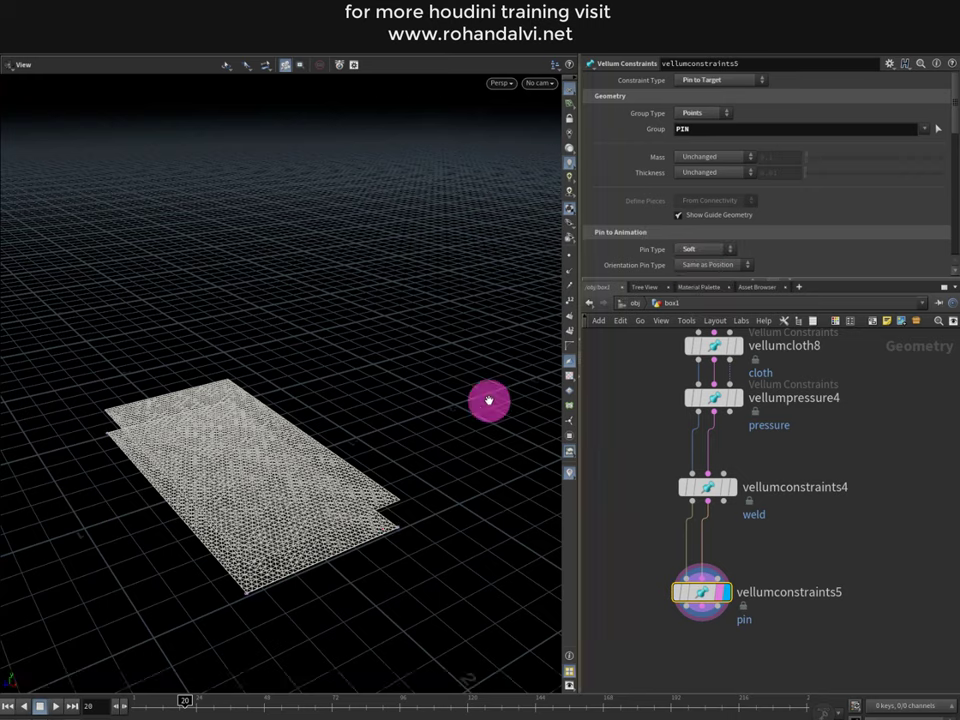
# - Add a Vellum Solver below vellumconstraints5, enable its ground position and set Constraint Iterations to 50
pyautogui.moveTo(713, 632); pyautogui.dragTo(713, 486, button='middle')
pyautogui.press('Tab')
pyautogui.write('sol')
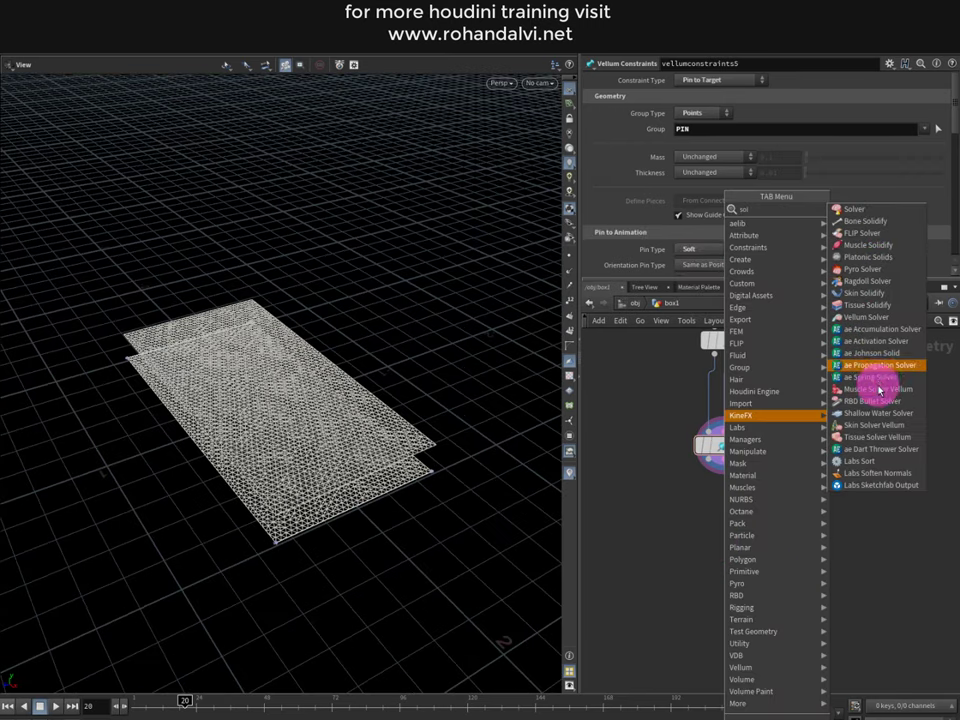
pyautogui.click(850, 317)
pyautogui.click(597, 229)
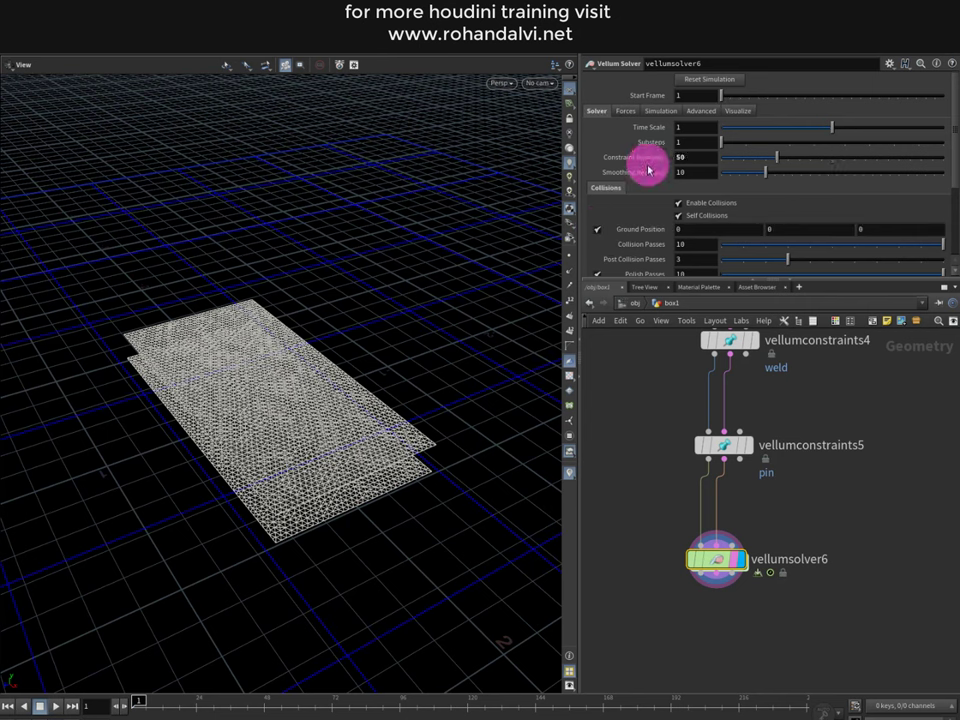
# - Set the new Vellum Solver's forces to Wind Drag 6.22 and Velocity Damping 0.741
pyautogui.click(622, 114)
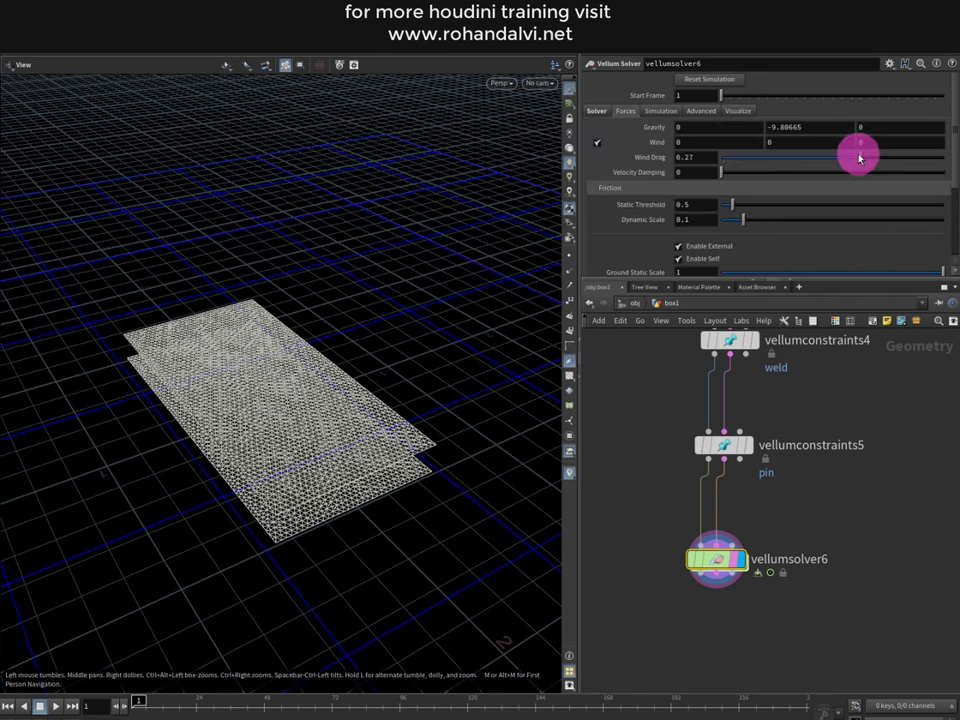
pyautogui.moveTo(859, 157); pyautogui.dragTo(838, 181)
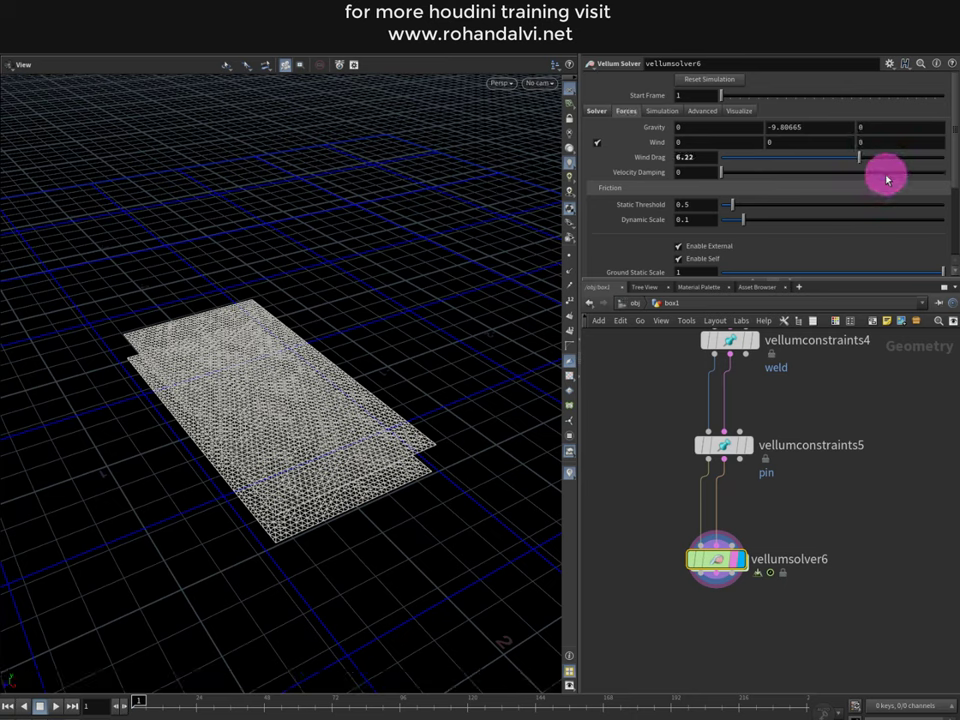
pyautogui.click(687, 178)
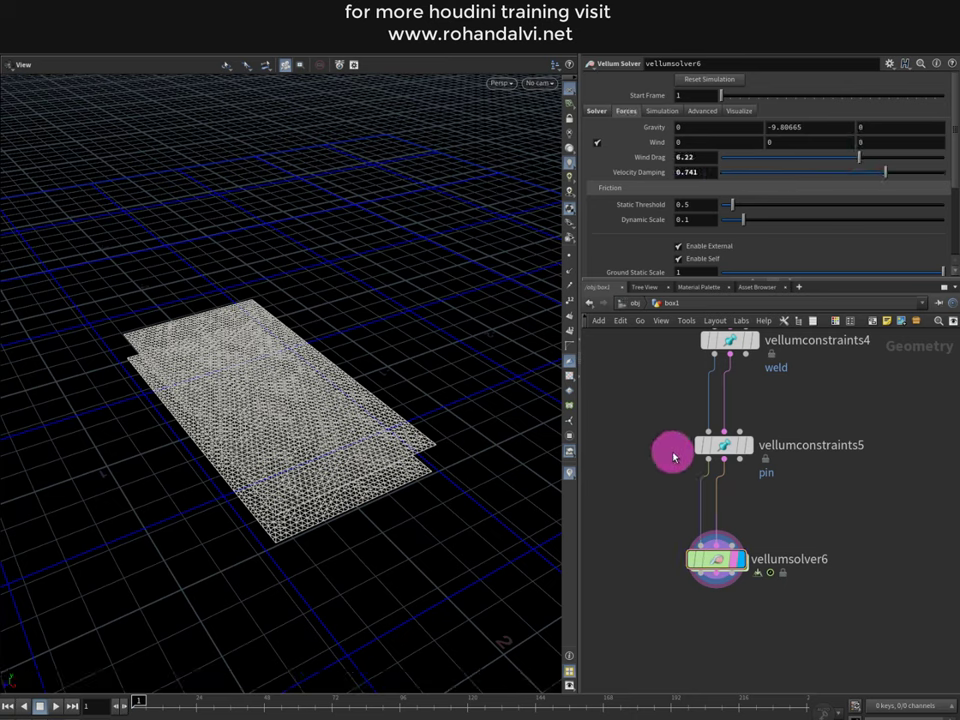
# - Play the vellumsolver6 simulation to about frame 18, with the viewport switched to shaded display
pyautogui.click(42, 707)
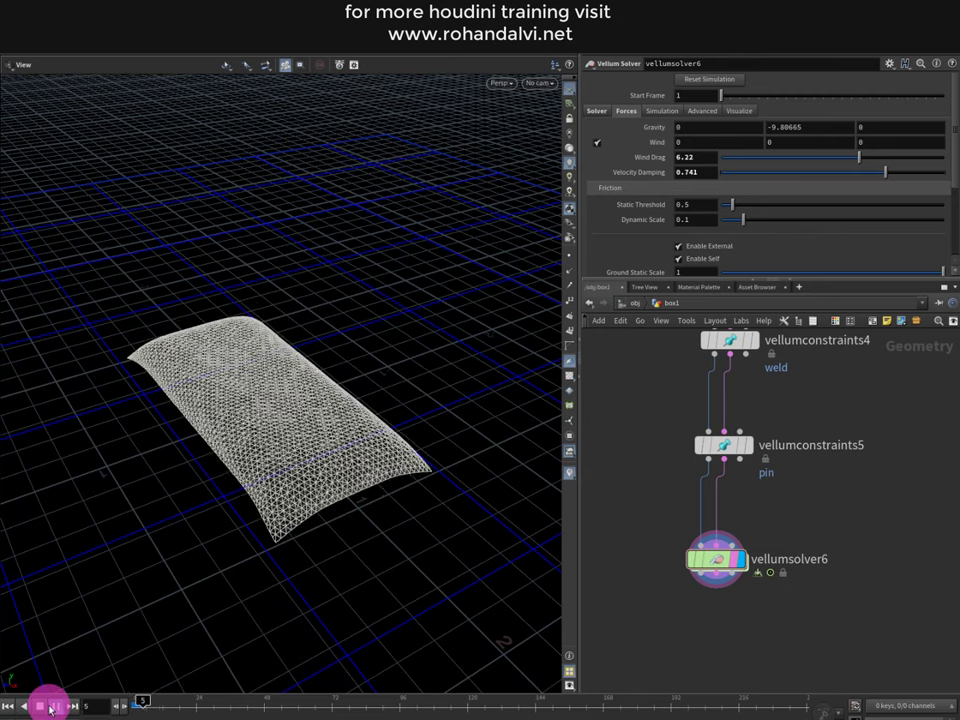
pyautogui.press('w')
pyautogui.moveTo(330, 390); pyautogui.dragTo(283, 437)
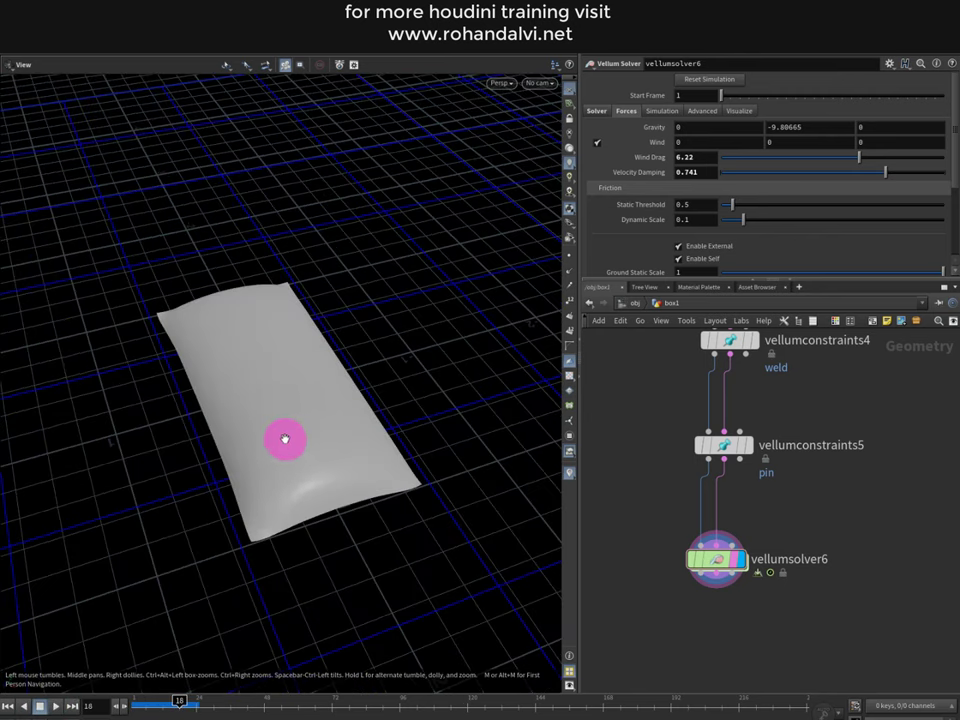
pyautogui.moveTo(283, 437); pyautogui.dragTo(333, 402, button='right')
pyautogui.moveTo(333, 402); pyautogui.dragTo(317, 439)
# - Add a Time Shift node on the first output of vellumsolver6 and display it
pyautogui.moveTo(841, 492); pyautogui.dragTo(841, 381, button='middle')
pyautogui.press('Tab')
pyautogui.write('time')
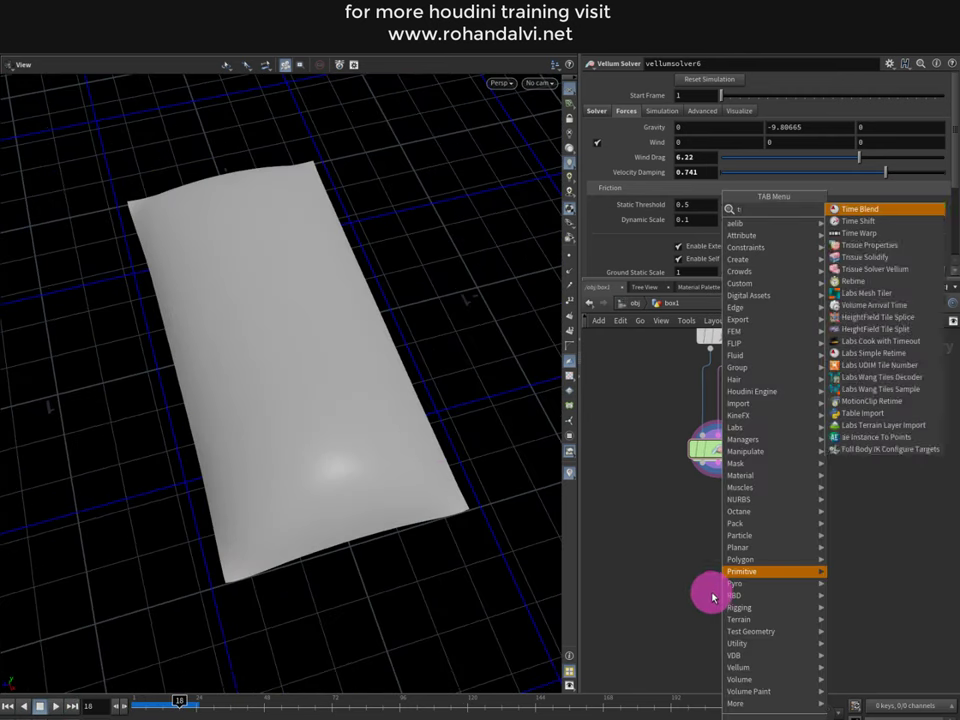
pyautogui.click(878, 220)
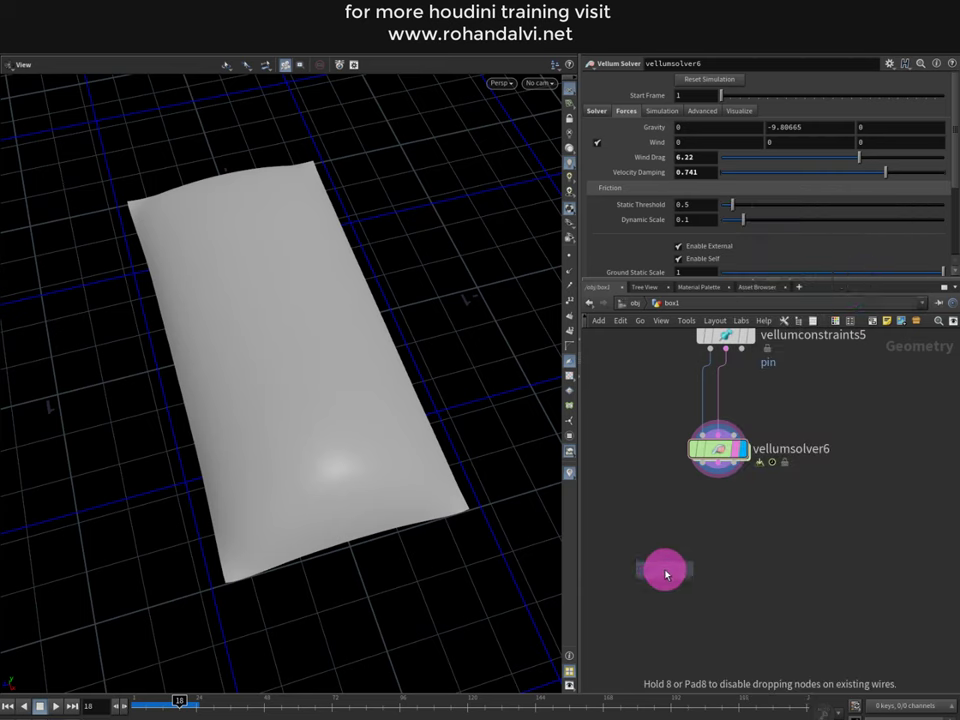
pyautogui.click(666, 570)
# - Delete the animated channel on the Time Shift's Frame parameter and set the frame to 20
pyautogui.rightClick(664, 100)
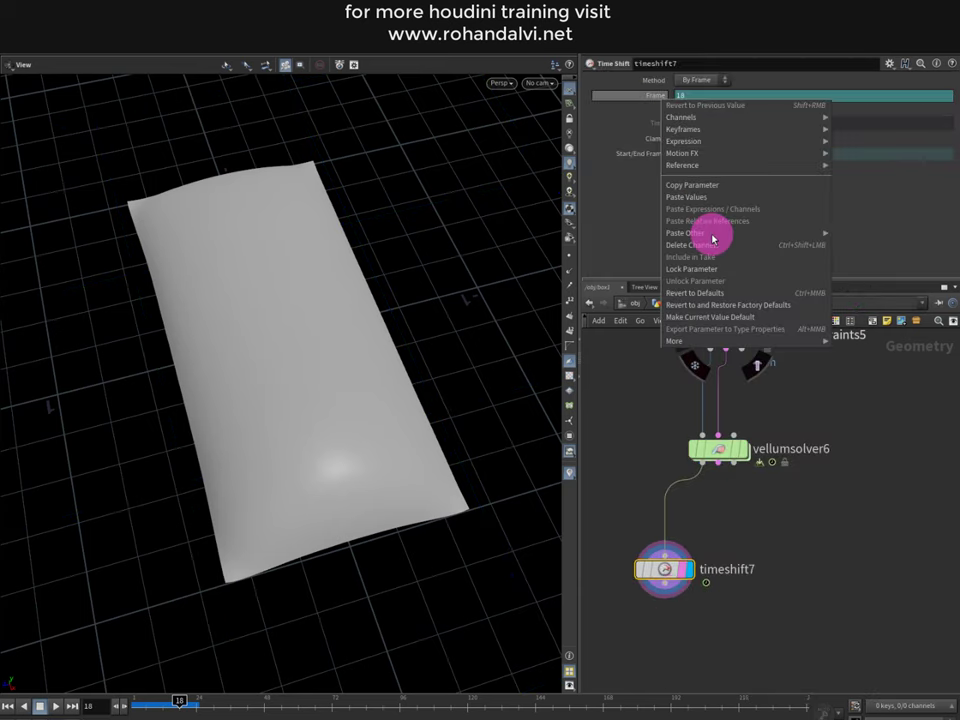
pyautogui.click(700, 245)
pyautogui.moveTo(654, 103); pyautogui.dragTo(632, 101)
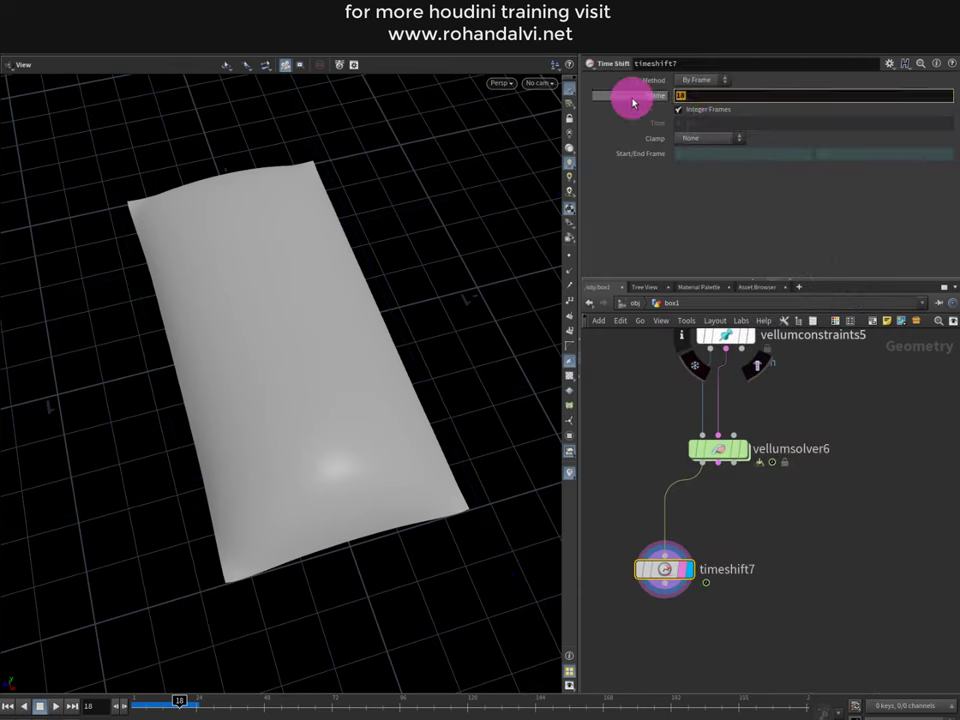
pyautogui.write('20')
pyautogui.press('Return')
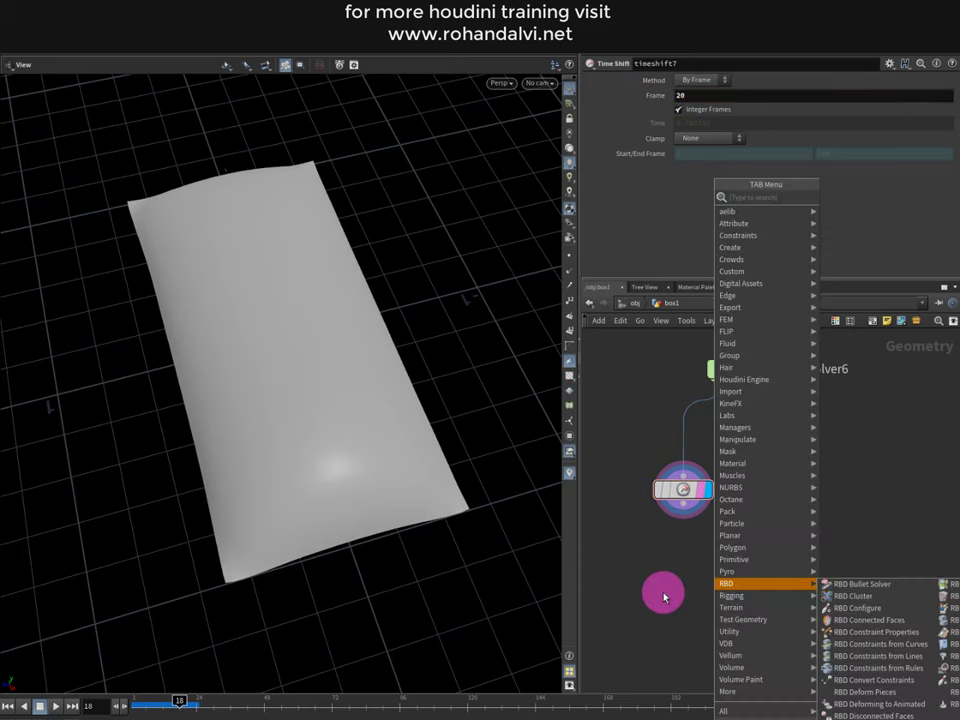
# - Add an Attribute Delete node below timeshift7, set to Delete Non Selected with uv as the vertex attribute to keep
pyautogui.click(820, 242)
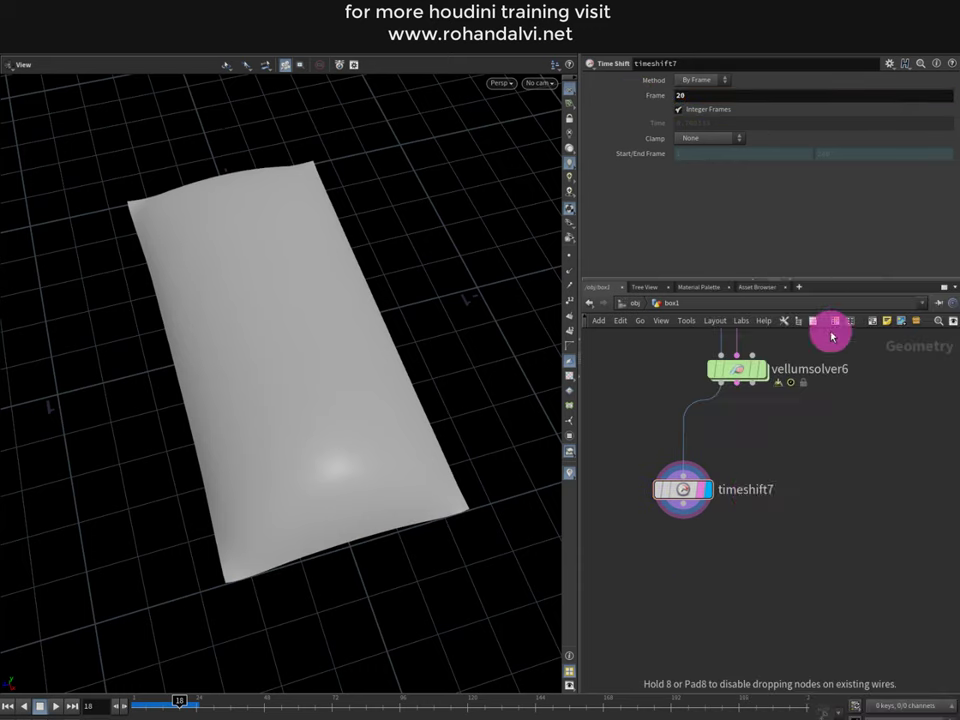
pyautogui.click(697, 572)
pyautogui.moveTo(684, 523); pyautogui.dragTo(697, 590)
pyautogui.click(737, 92)
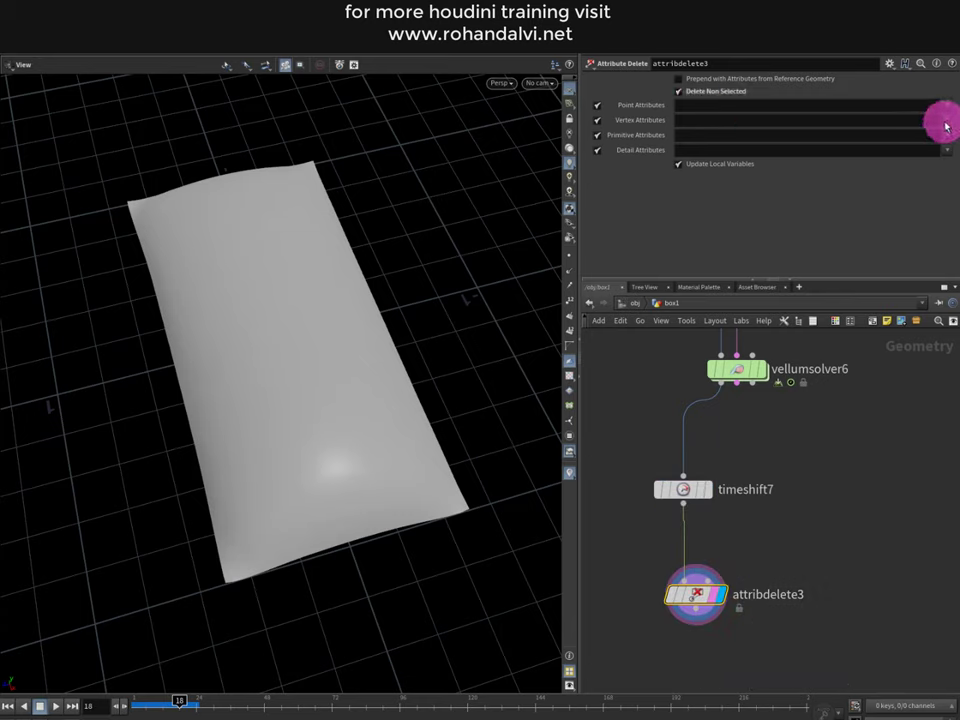
# - Add a Vellum Configure Strut Softbody setup below attribdelete3, with strut Direction Jitter 1.686 and Constraints Per Point 20
pyautogui.moveTo(706, 629); pyautogui.dragTo(717, 526, button='middle')
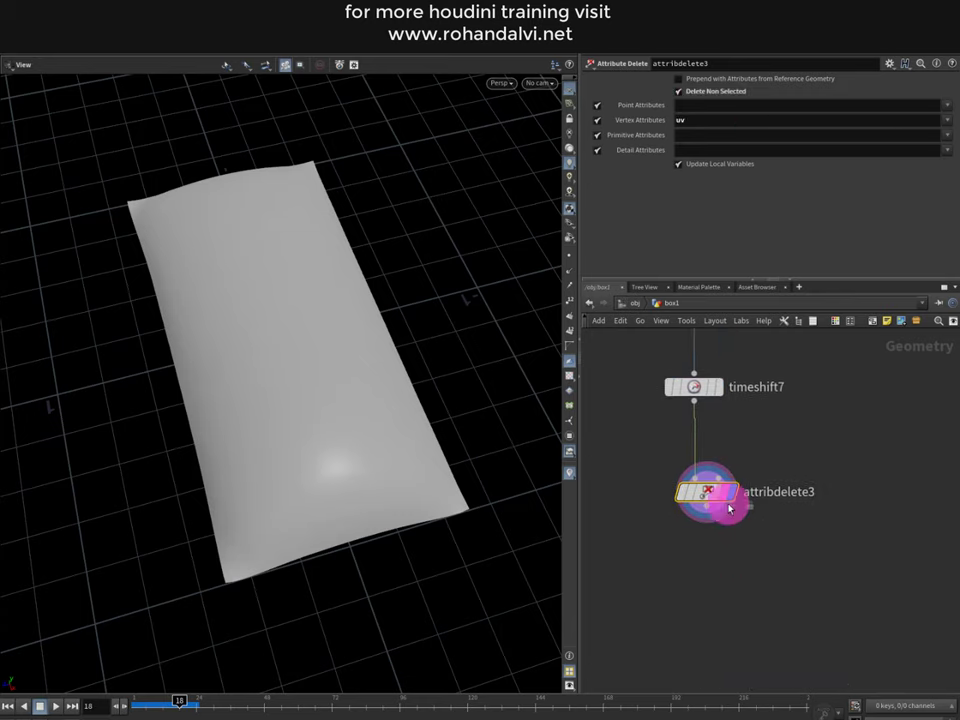
pyautogui.press('Tab')
pyautogui.write('soft')
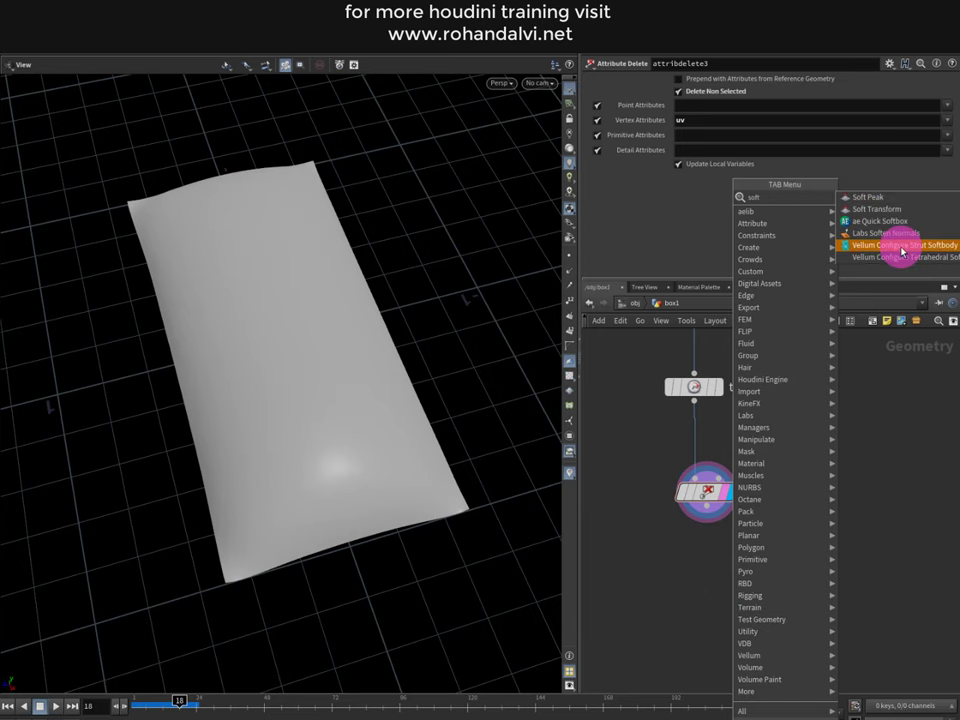
pyautogui.click(896, 250)
pyautogui.click(705, 613)
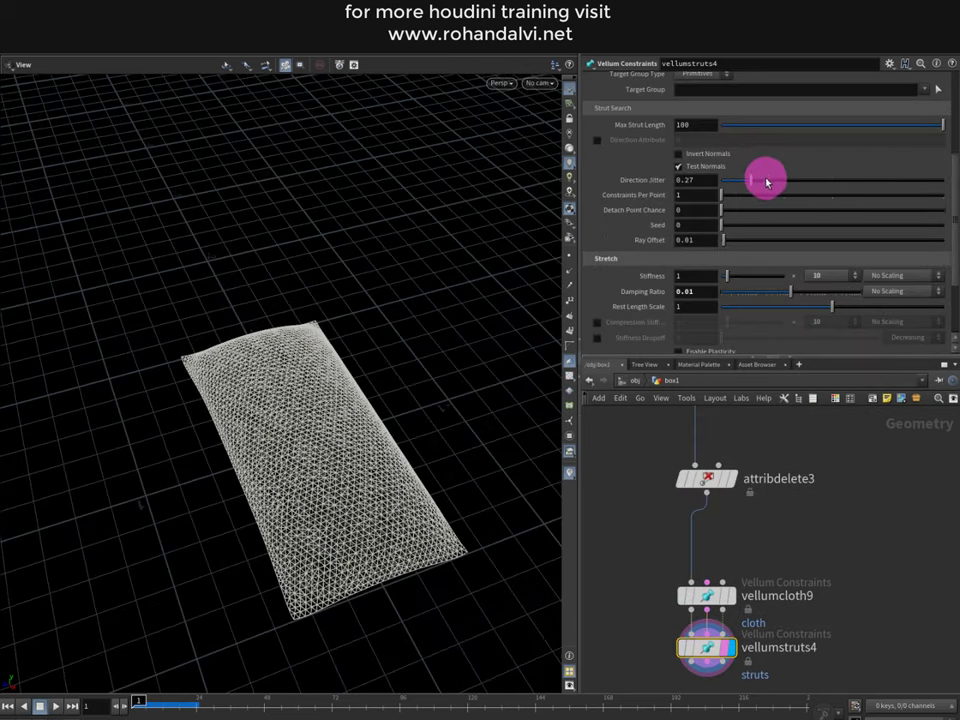
pyautogui.moveTo(767, 181); pyautogui.dragTo(908, 180)
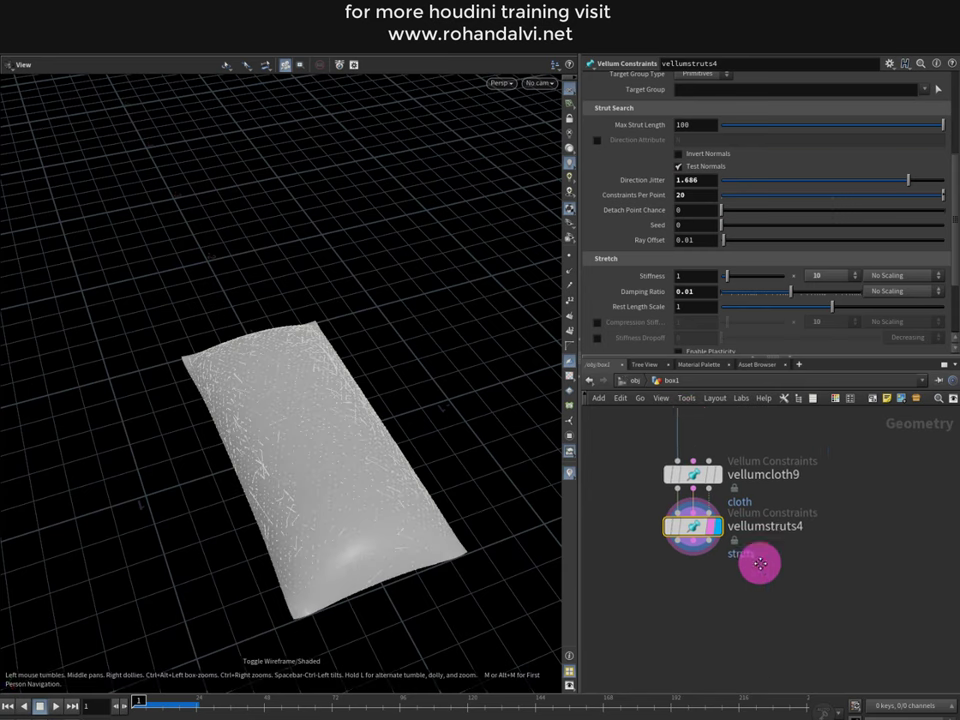
# - Add a Vellum Solver connected below vellumstruts4, display it and enable its ground position
pyautogui.click(681, 596)
pyautogui.press('Tab')
pyautogui.write('sol')
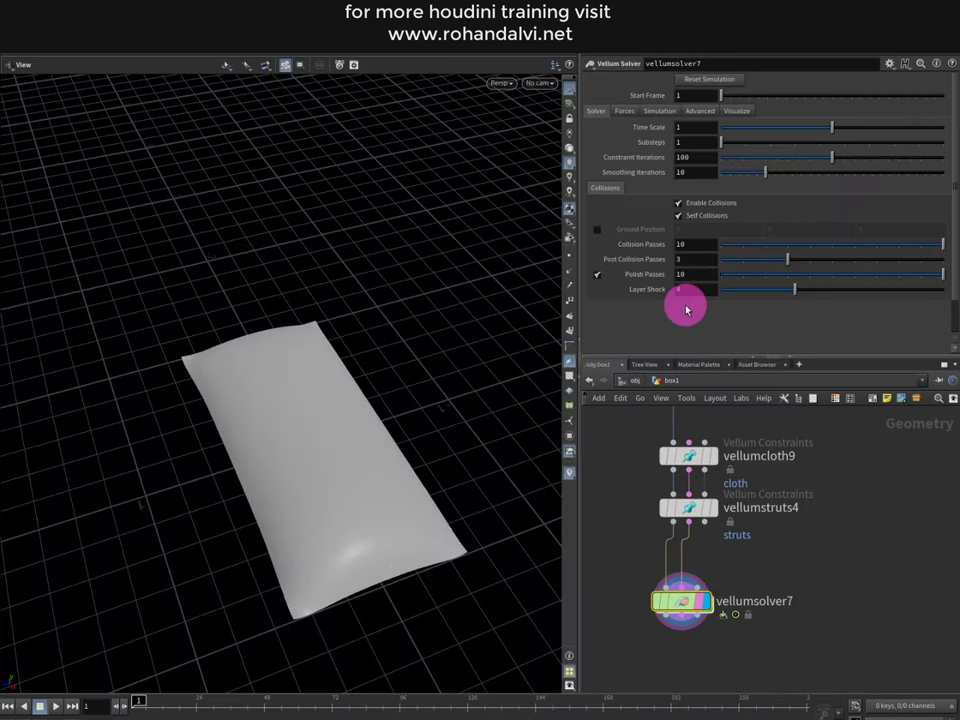
pyautogui.click(597, 229)
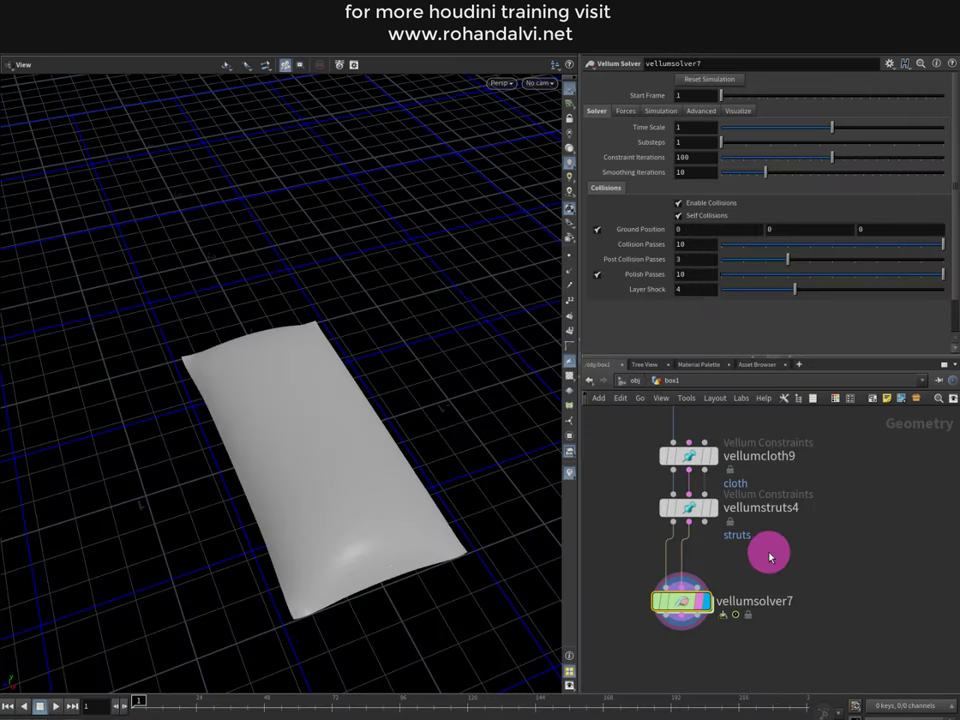
# - Insert a Fuse node between attribdelete3 and vellumcloth9, display it and limit it to the groups cornersA and cornersB
pyautogui.keyDown('alt'); pyautogui.moveTo(487, 546); pyautogui.dragTo(471, 498); pyautogui.keyUp('alt')
pyautogui.moveTo(253, 411); pyautogui.dragTo(354, 450)
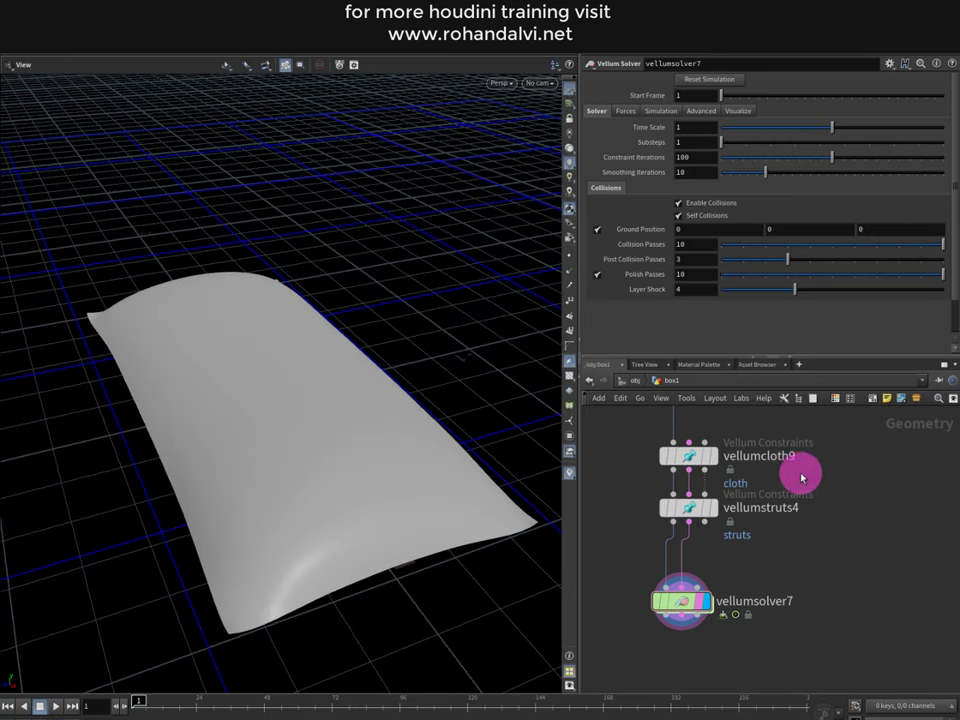
pyautogui.scroll(3, 780, 535)
pyautogui.press('Tab')
pyautogui.write('fuse')
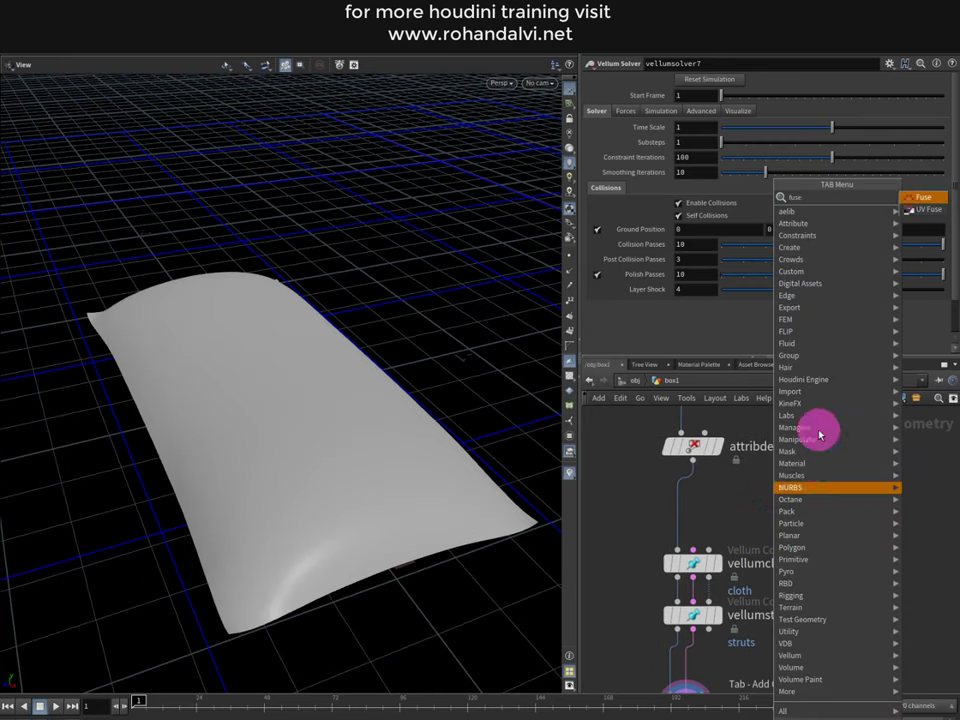
pyautogui.click(929, 199)
pyautogui.click(741, 500)
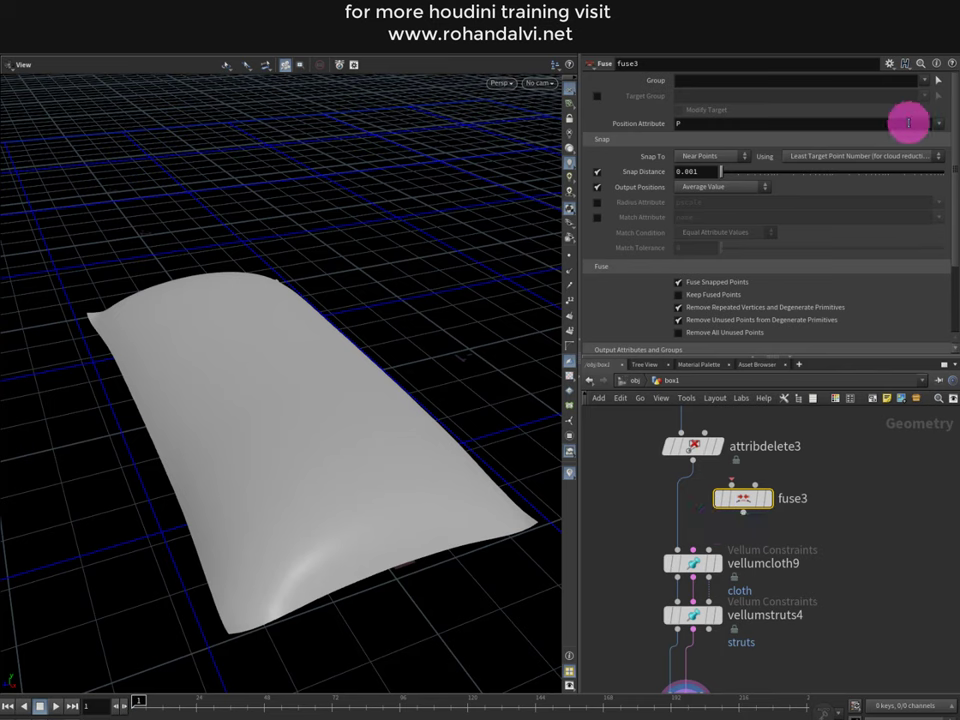
pyautogui.moveTo(741, 499); pyautogui.dragTo(690, 507)
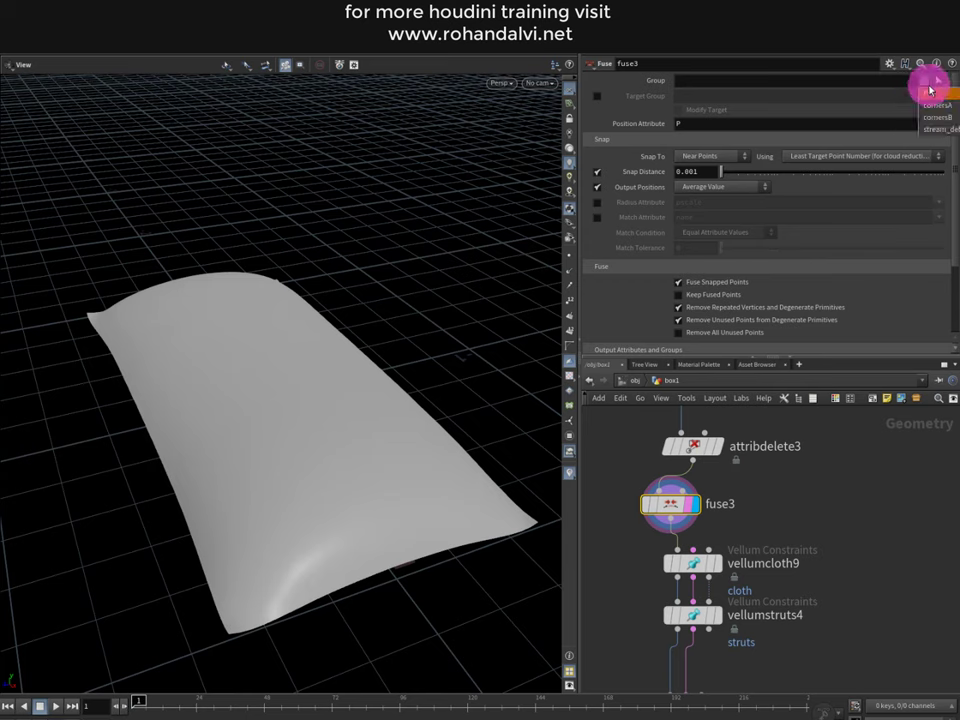
pyautogui.click(925, 117)
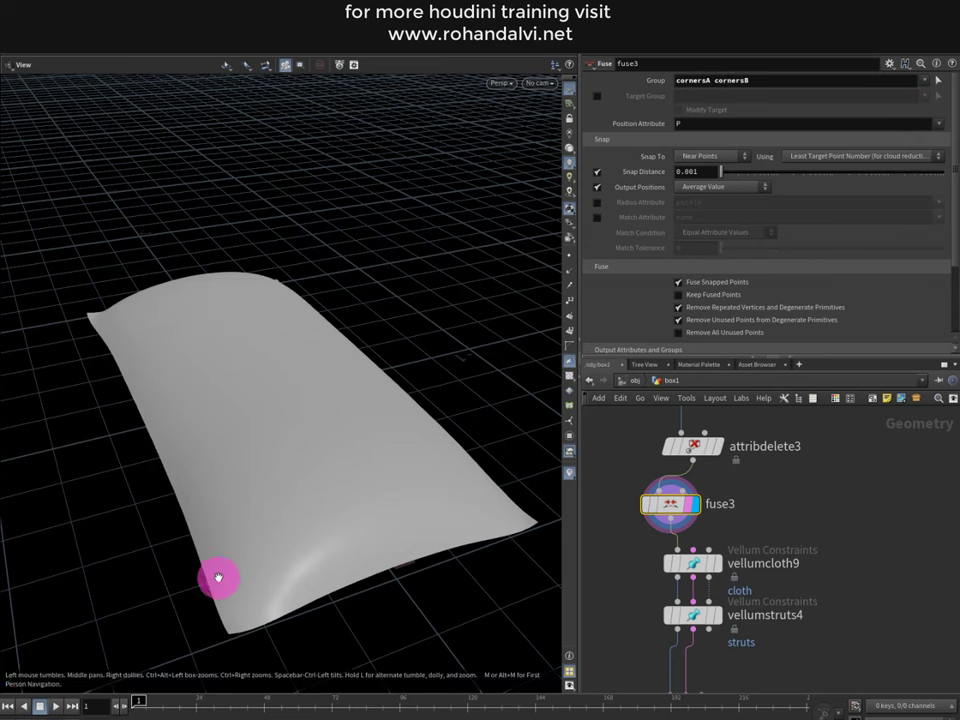
# - Display vellumsolver7 and play its simulation to about frame 20
pyautogui.moveTo(798, 556); pyautogui.dragTo(779, 468, button='middle')
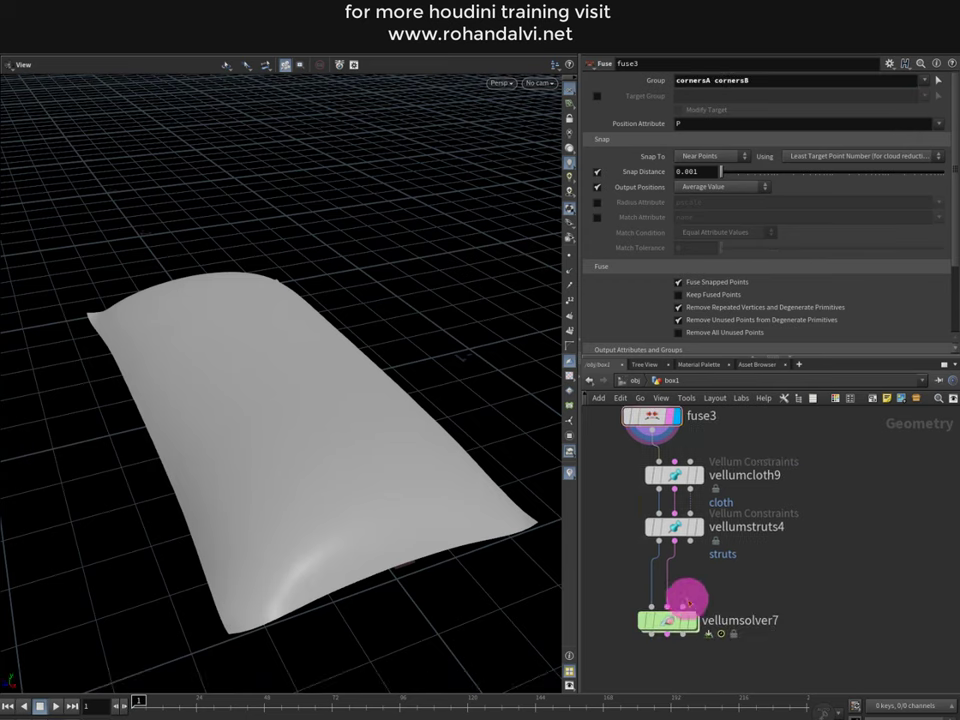
pyautogui.click(700, 622)
pyautogui.click(686, 628)
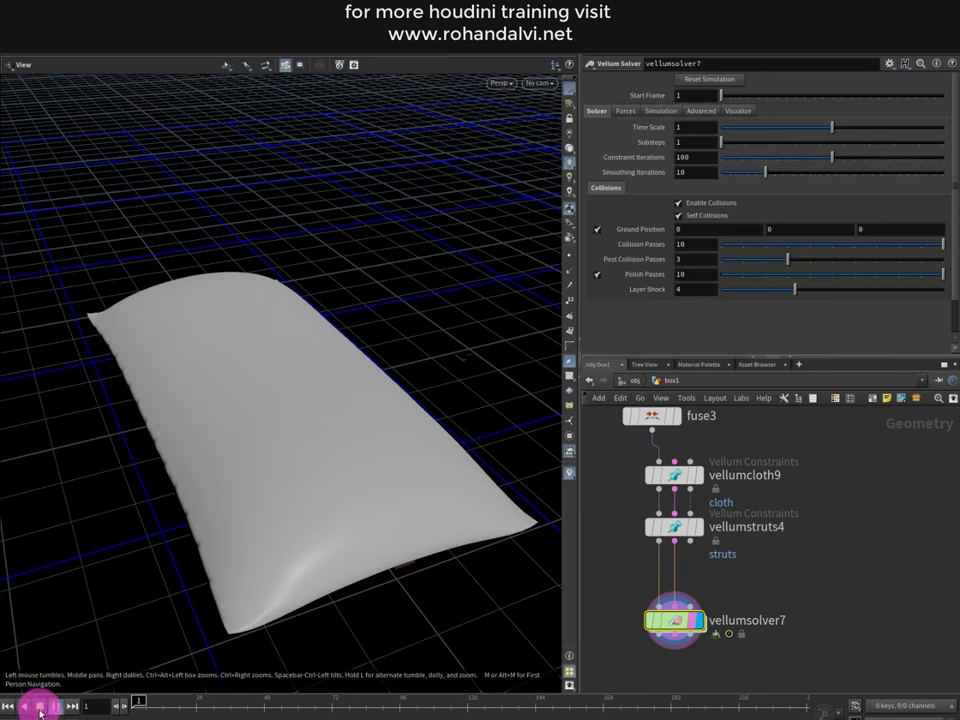
pyautogui.click(40, 713)
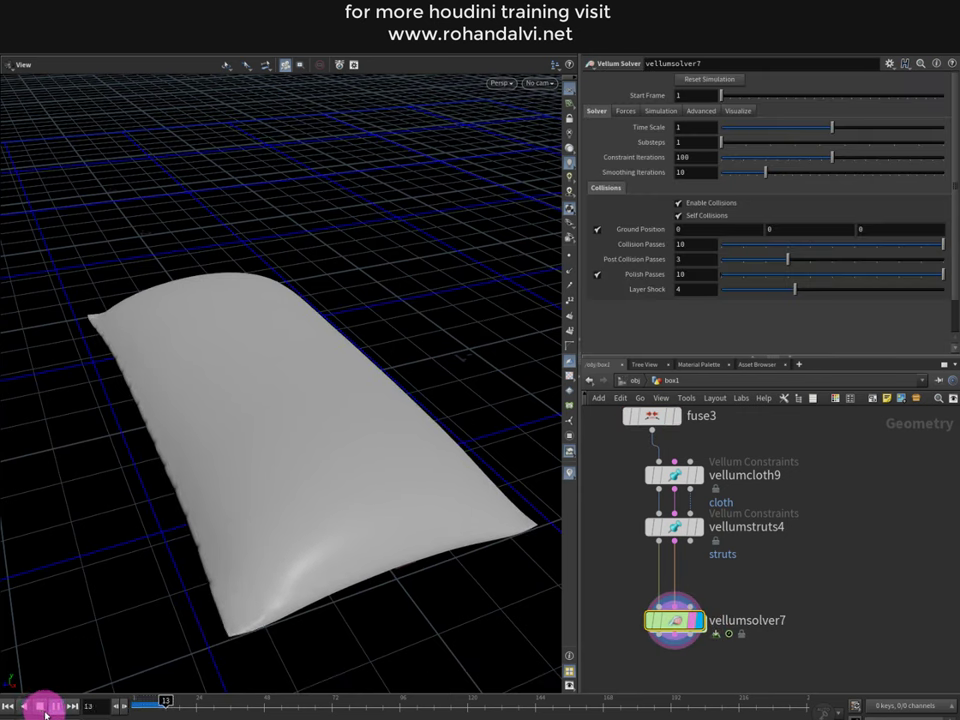
# - Add a Vellum Brush node below vellumsolver7
pyautogui.scroll(-3, 790, 560)
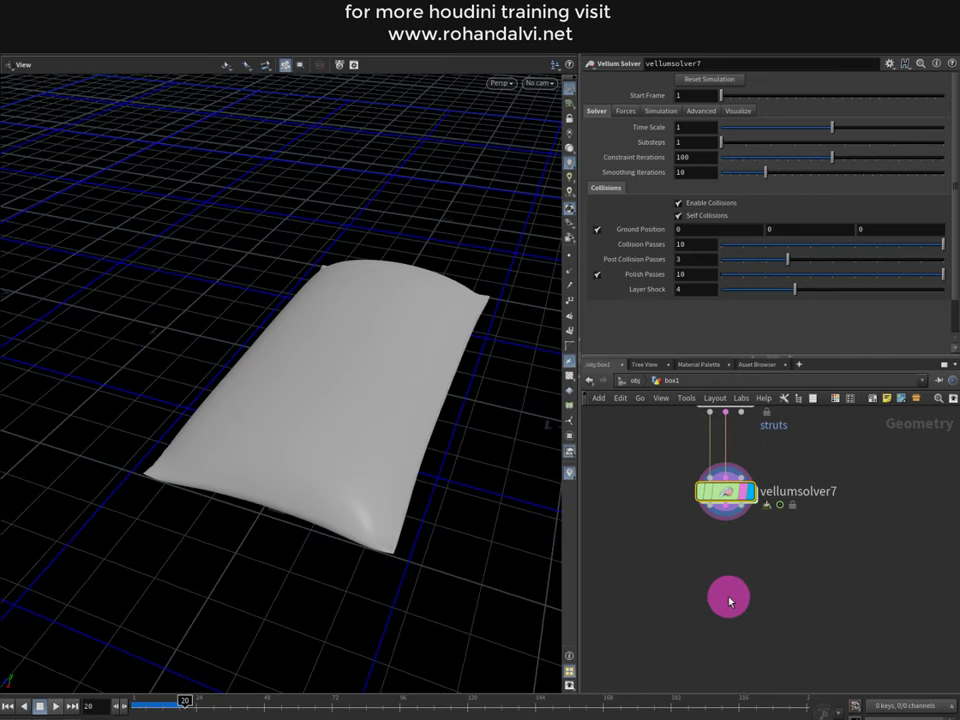
pyautogui.press('Tab')
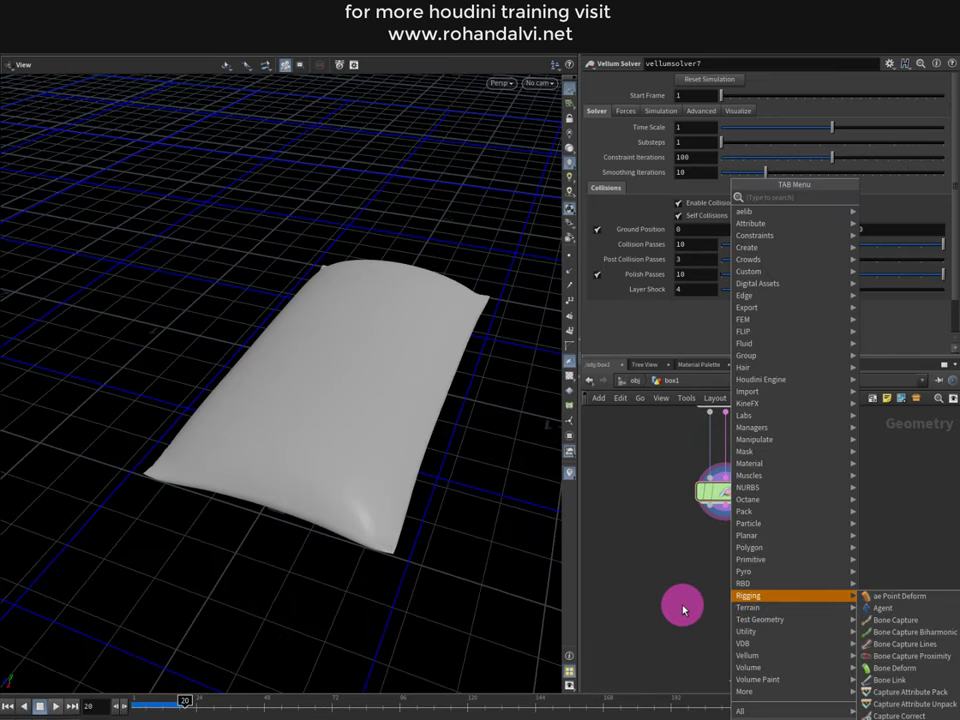
pyautogui.write('vellum')
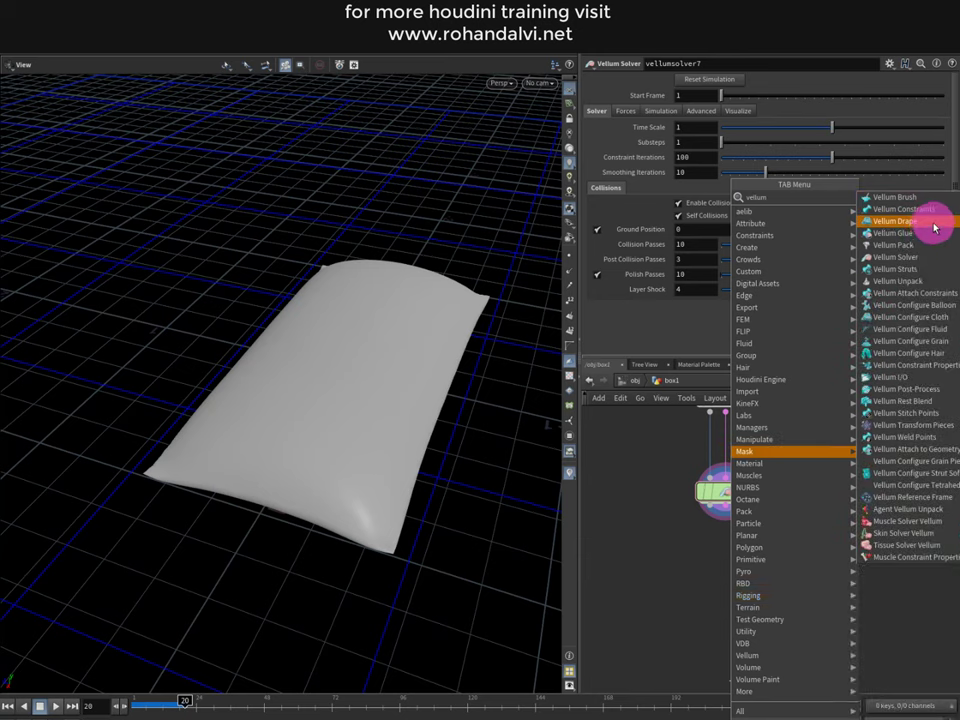
pyautogui.click(930, 196)
pyautogui.click(739, 561)
# - Add two Time Shift nodes, one on the first output of vellumsolver7 and one on its second output
pyautogui.press('Tab')
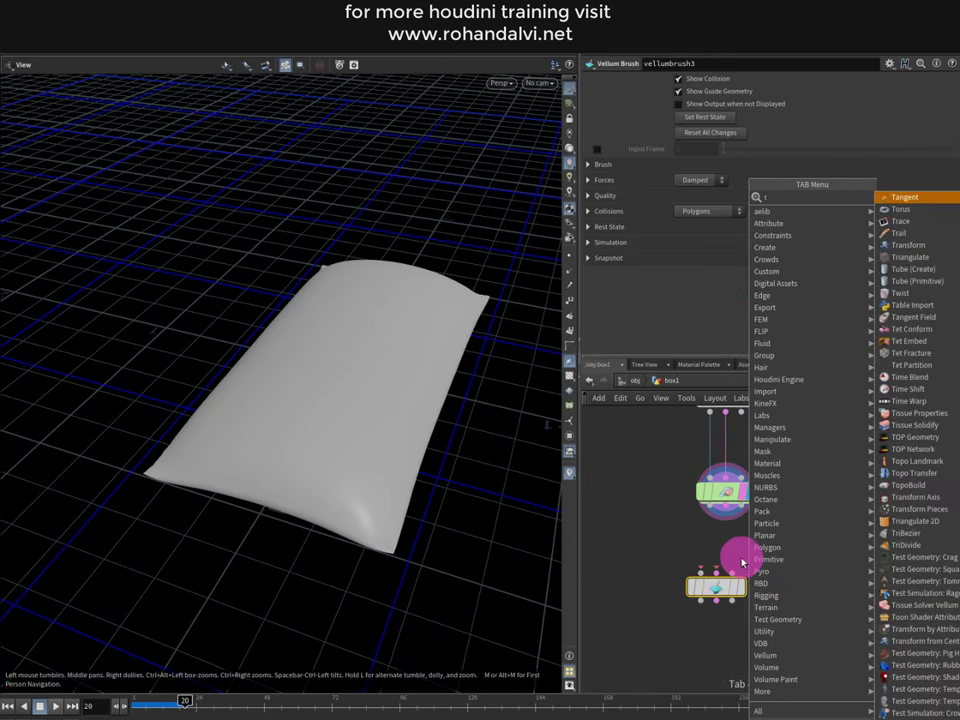
pyautogui.write('time')
pyautogui.click(920, 198)
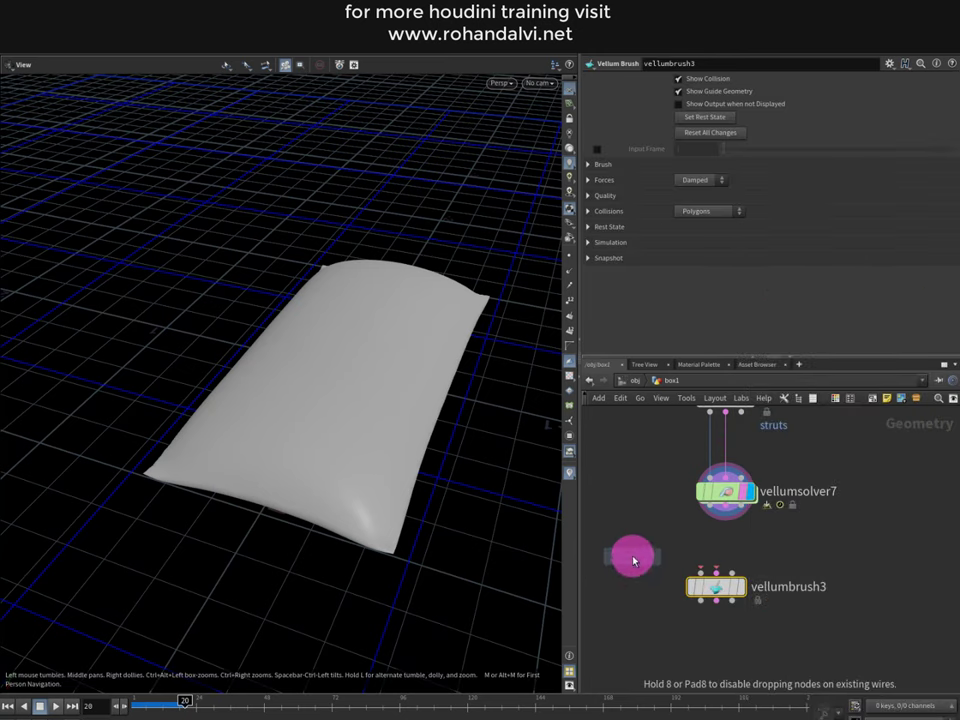
pyautogui.click(632, 556)
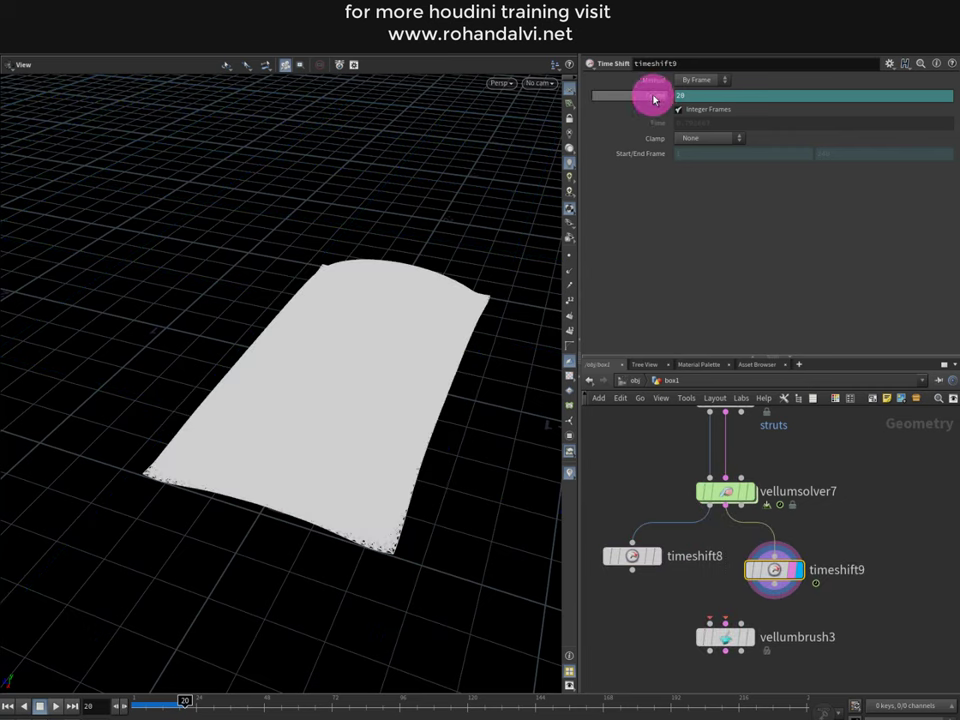
# - Delete the Frame channels on timeshift8 and timeshift9 to freeze both at frame 20
pyautogui.rightClick(650, 98)
pyautogui.click(694, 245)
pyautogui.rightClick(652, 97)
pyautogui.click(733, 242)
pyautogui.click(636, 558)
# - Return the timeline to frame 1, connect timeshift8 and timeshift9 to the first two inputs of vellumbrush3 and display it
pyautogui.click(140, 700)
pyautogui.moveTo(632, 570)
pyautogui.mouseDown()
pyautogui.moveTo(678, 628)
pyautogui.moveTo(709, 623)
pyautogui.mouseUp()
pyautogui.moveTo(774, 584); pyautogui.dragTo(720, 623)
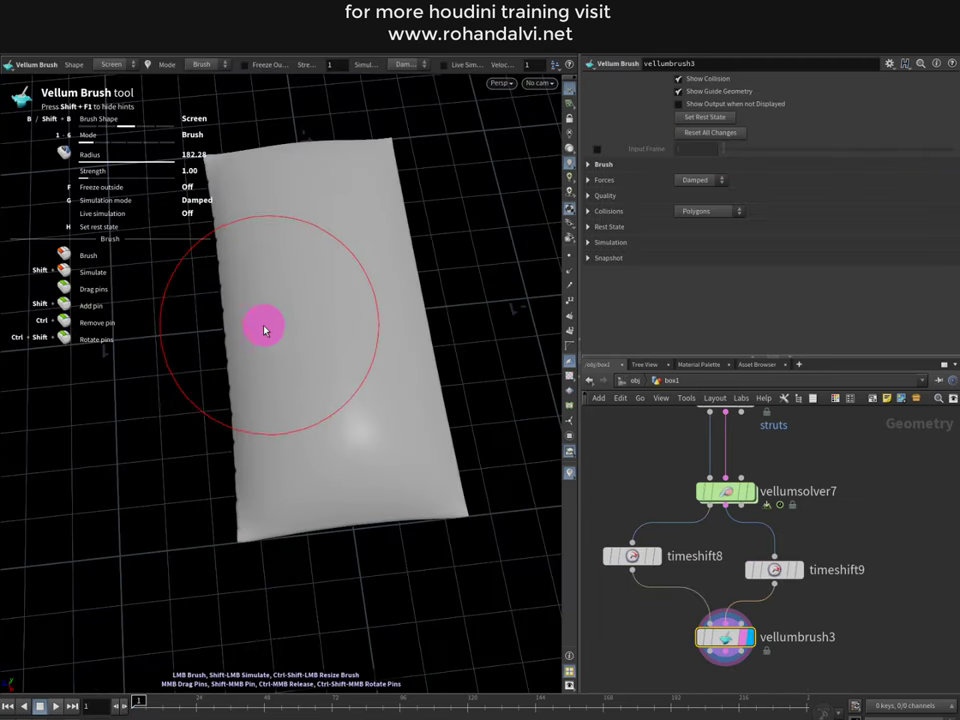
# - Brush wrinkles and folds into the cushion's left long edge, enlarging the screen brush radius to about 245.69
pyautogui.moveTo(263, 343)
pyautogui.mouseDown()
pyautogui.moveTo(279, 336)
pyautogui.moveTo(271, 317)
pyautogui.mouseUp()
pyautogui.scroll(3, 270, 315)
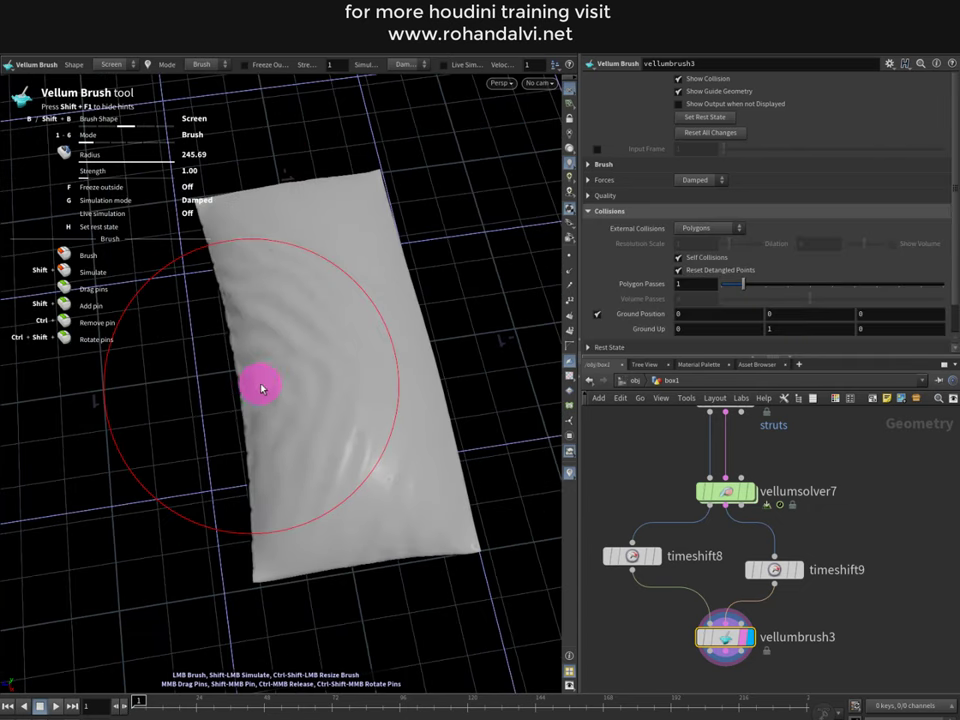
pyautogui.moveTo(259, 388); pyautogui.dragTo(265, 387)
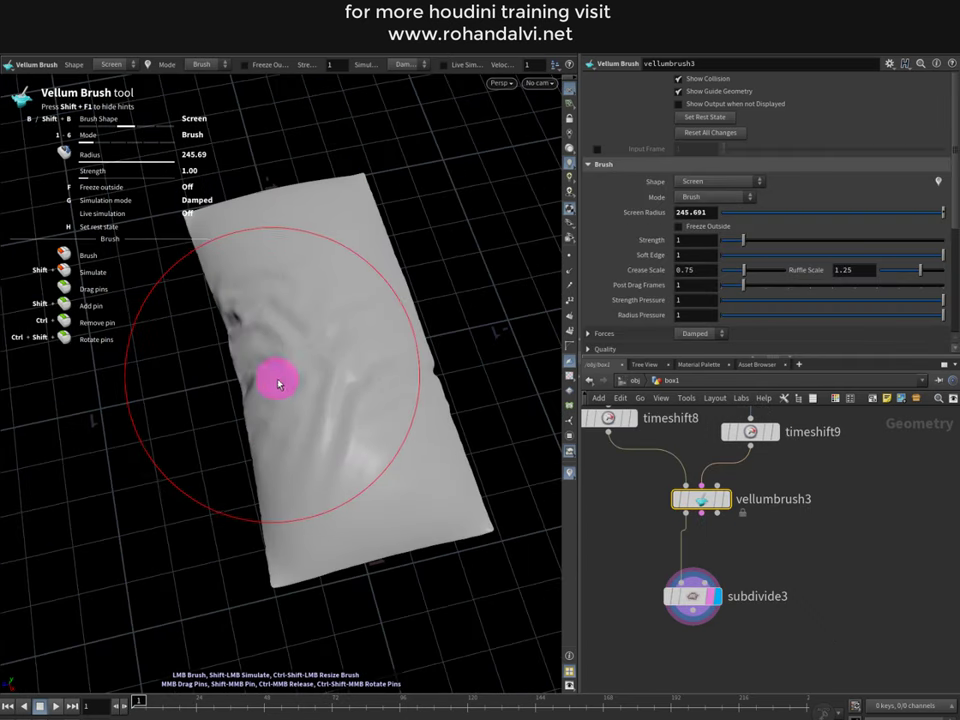
pyautogui.moveTo(274, 381); pyautogui.dragTo(290, 381)
# - Add and display a UV Quick Shade node below subdivide3, using clipart715935.jpg as texture map with Y axis projection
pyautogui.press('Tab')
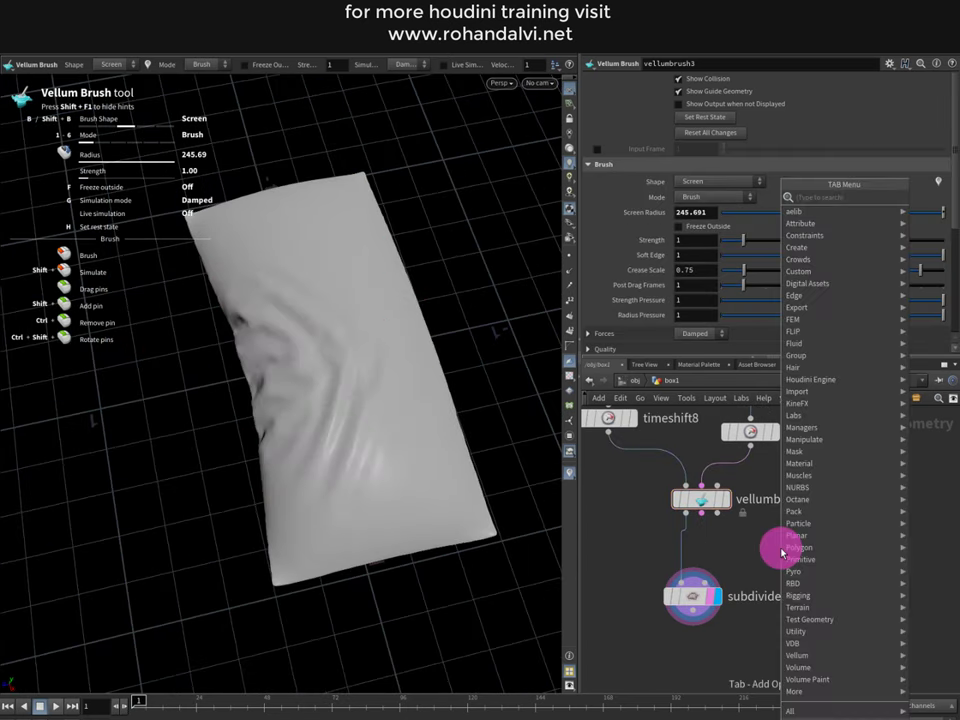
pyautogui.write('uvqu')
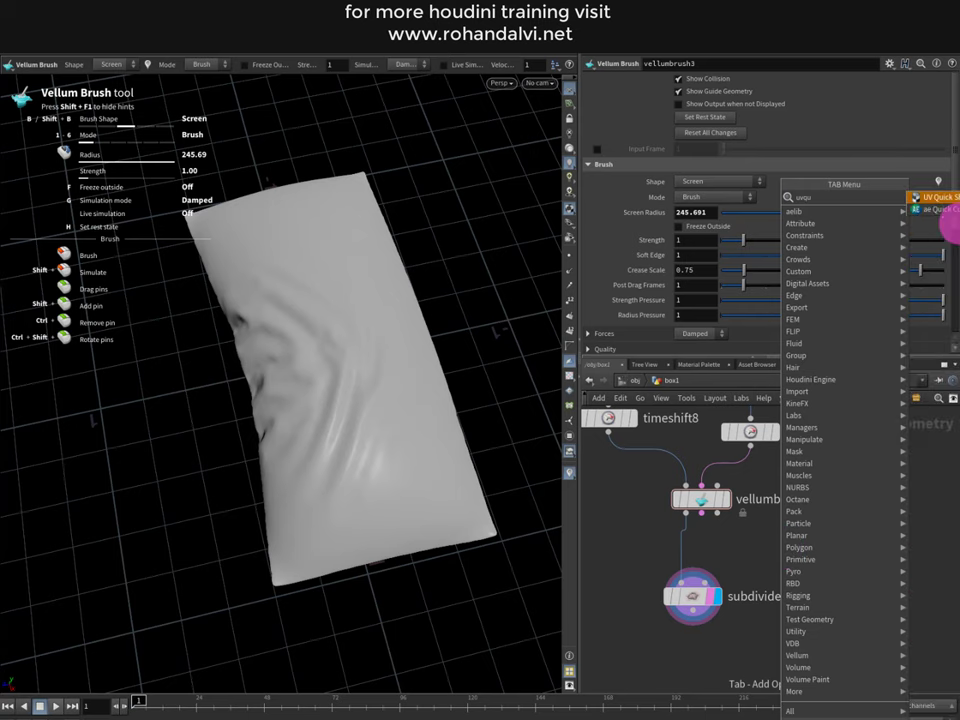
pyautogui.click(938, 197)
pyautogui.scroll(-2, 797, 561)
pyautogui.click(735, 621)
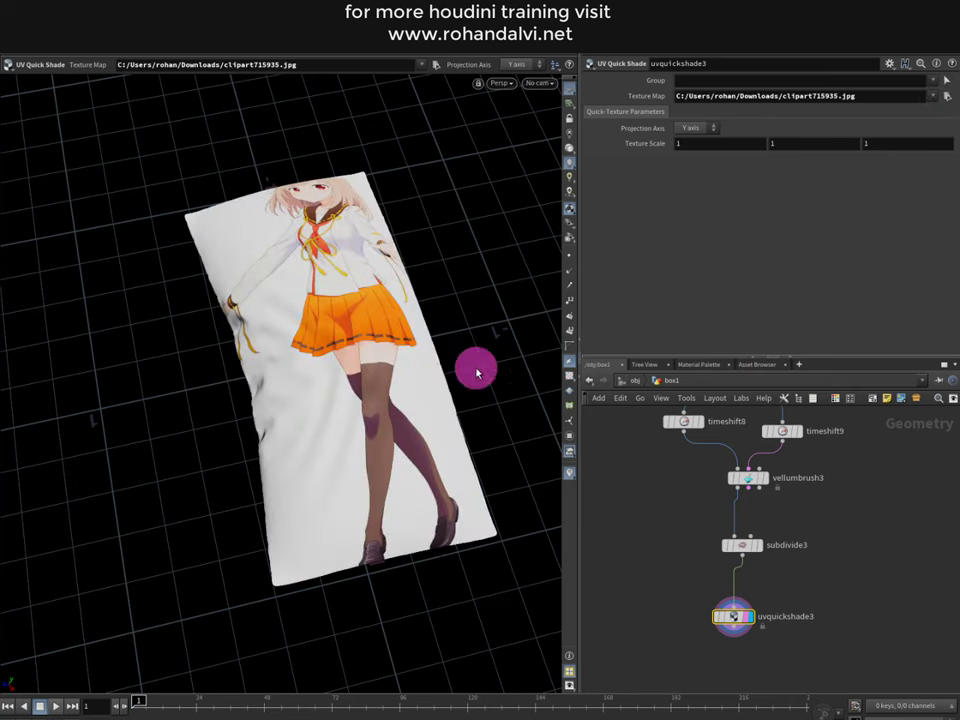
pyautogui.press('Escape')
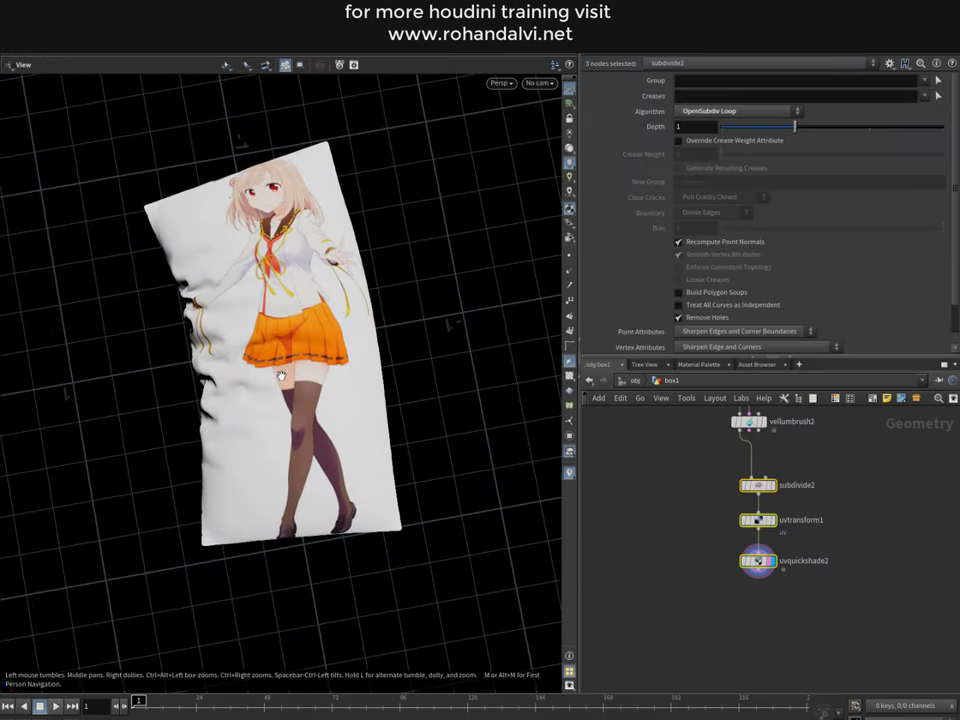
pyautogui.scroll(2, 300, 360)
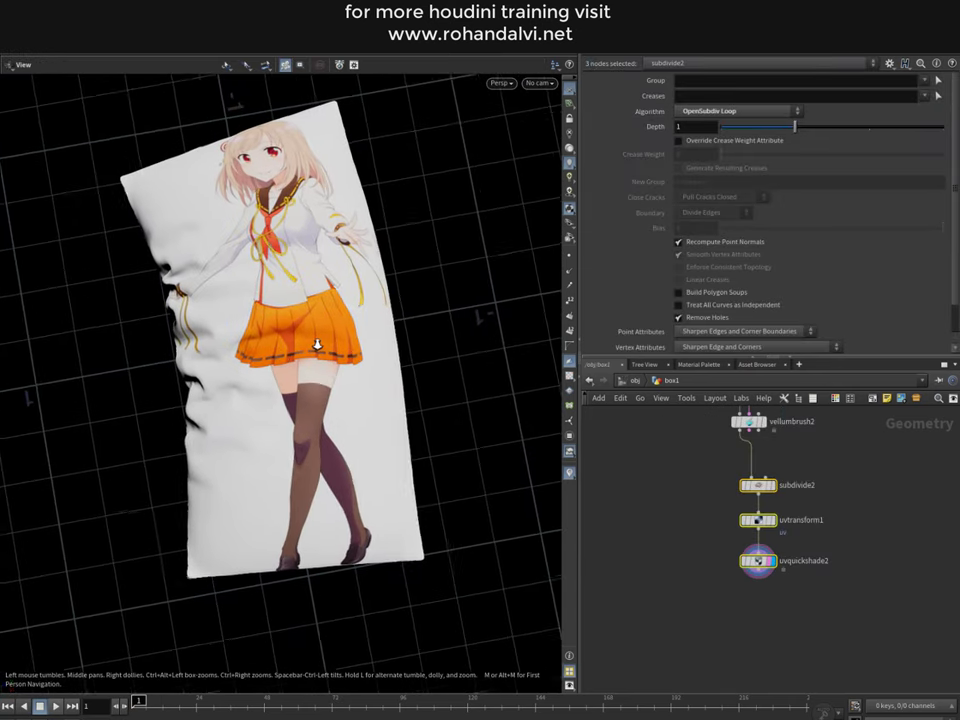
pyautogui.moveTo(315, 343); pyautogui.dragTo(280, 374)
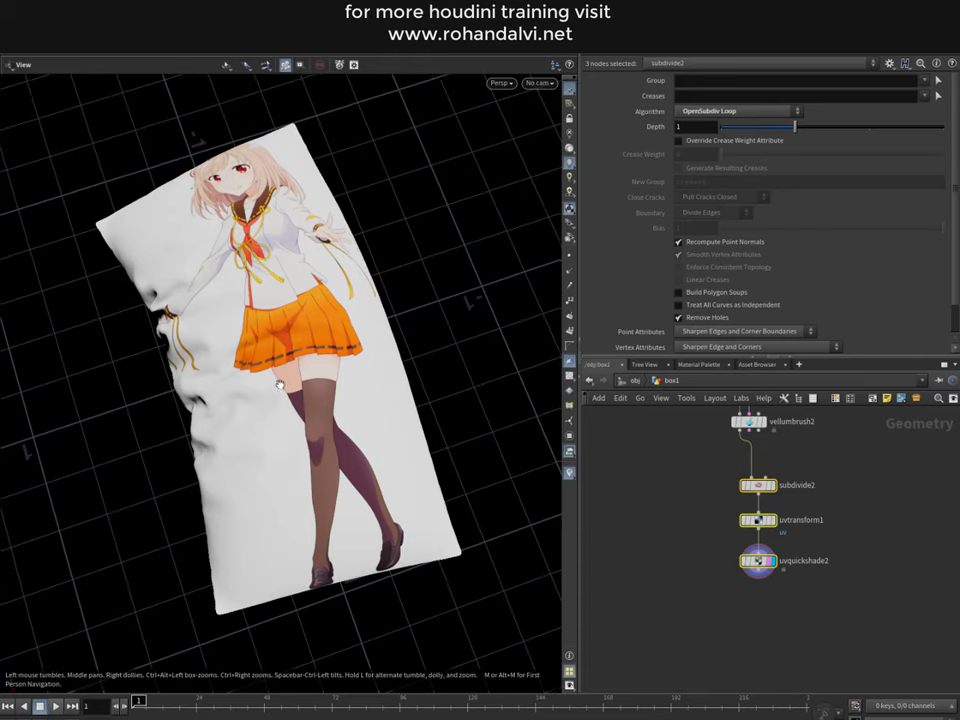